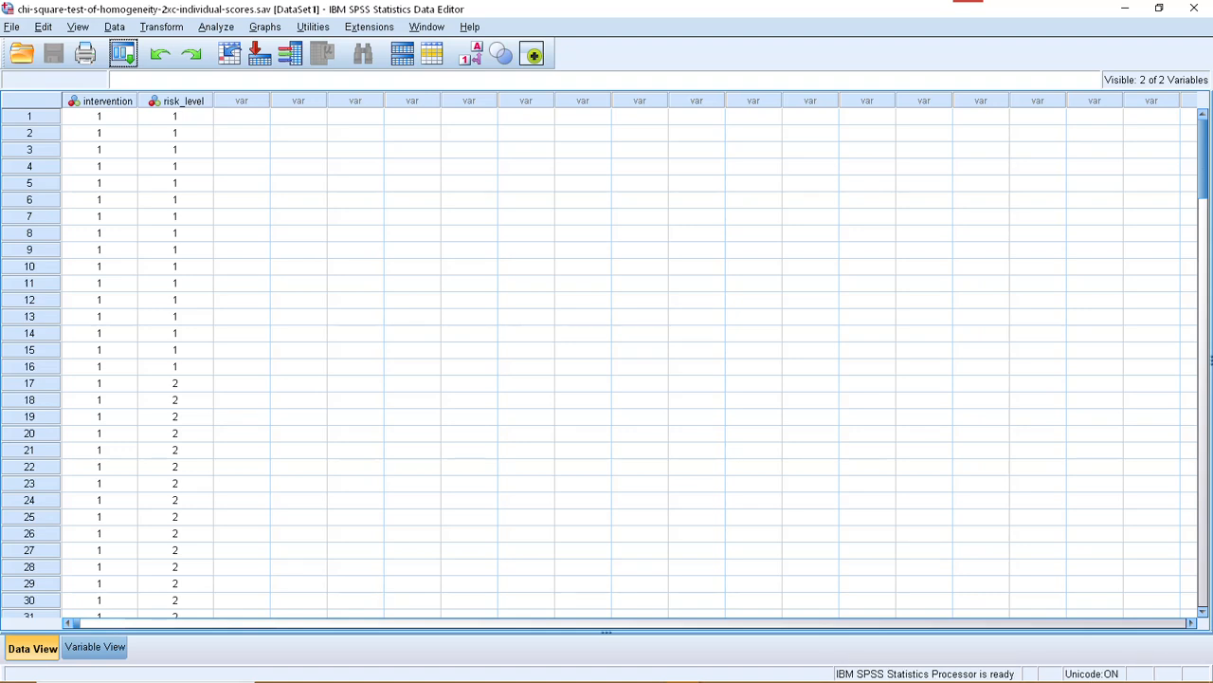
# Step: Inspect the coded values in the intervention and risk_level columns across the data rows
pyautogui.click(99, 102)
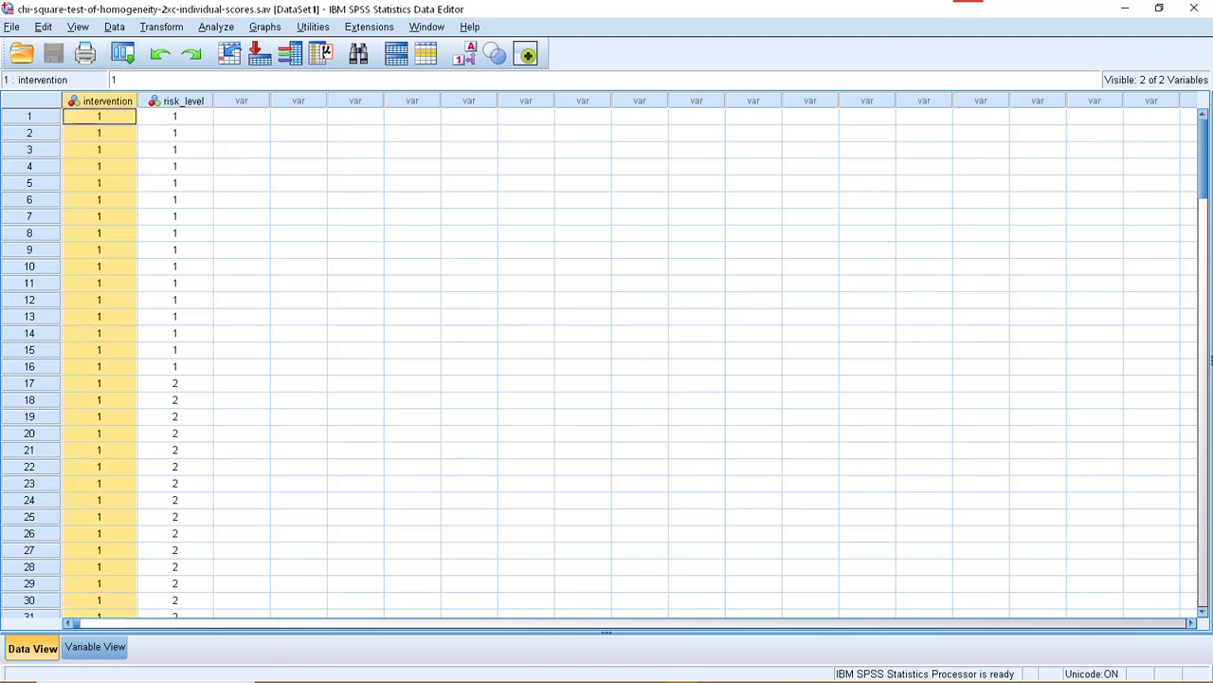
pyautogui.click(176, 102)
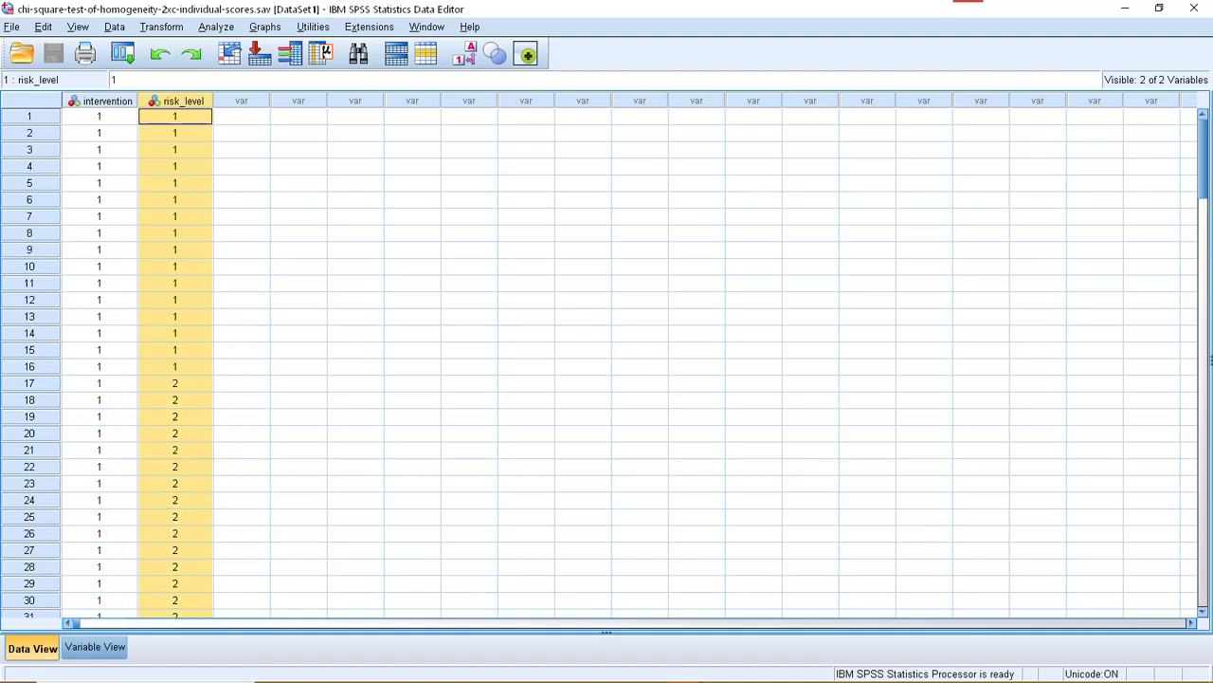
pyautogui.scroll(-3, 606, 361)
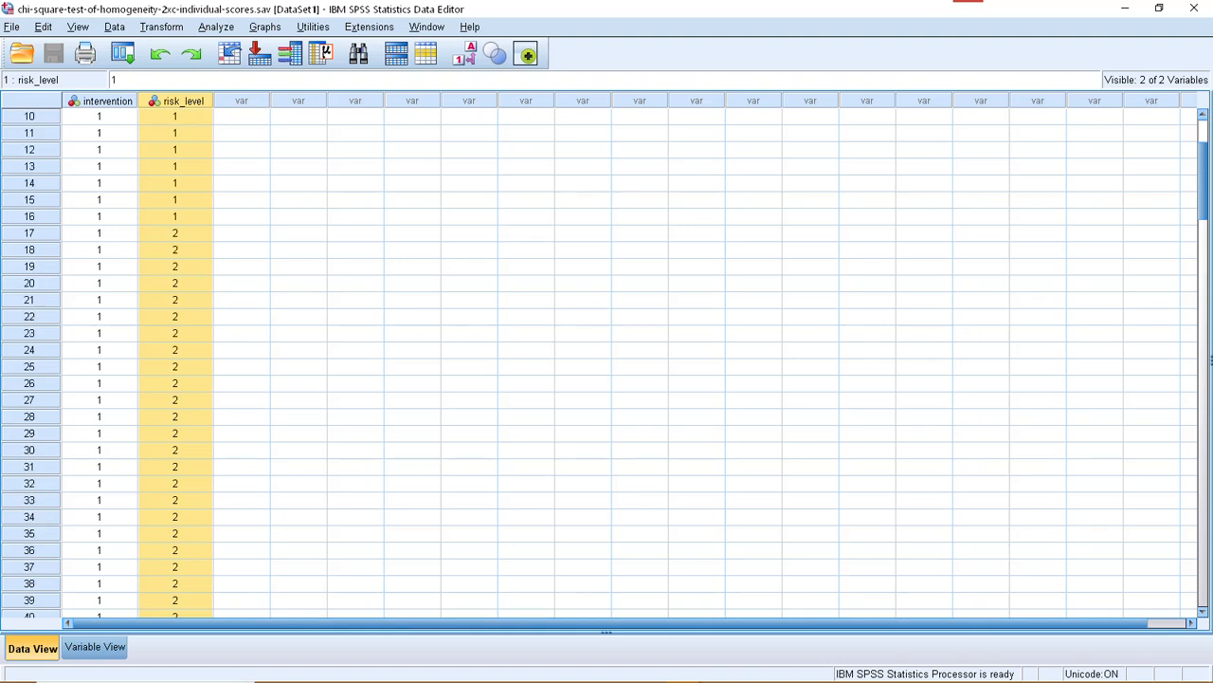
pyautogui.scroll(-1, 606, 360)
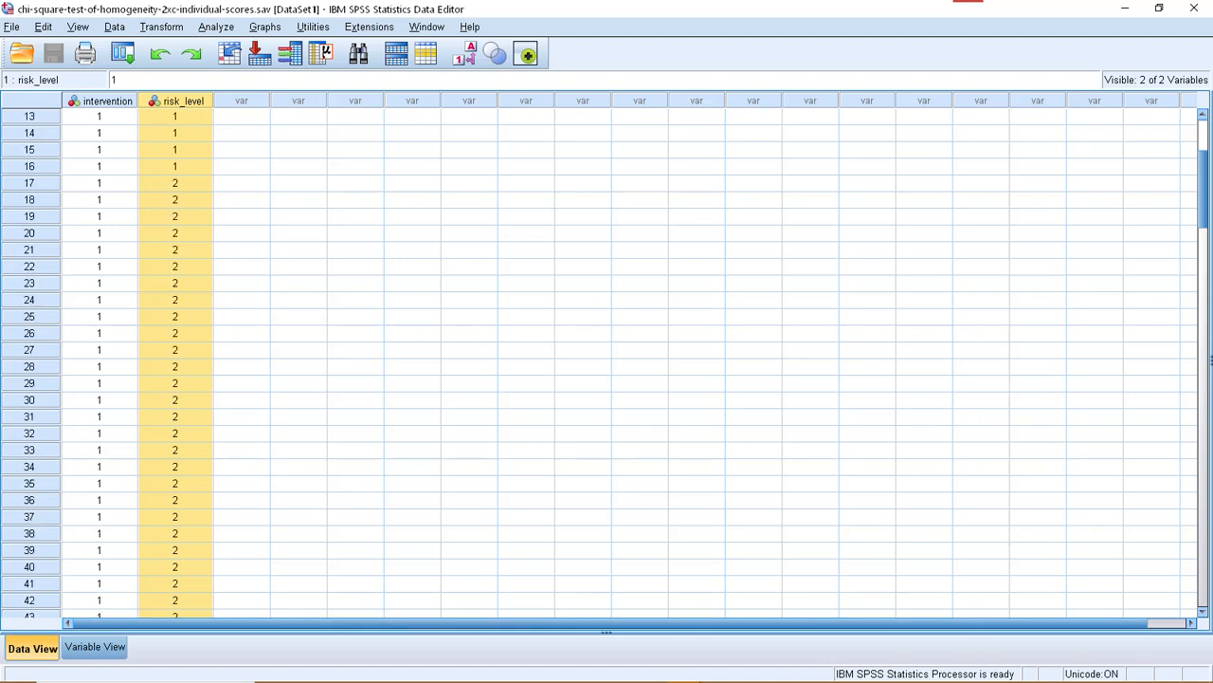
pyautogui.scroll(4, 607, 360)
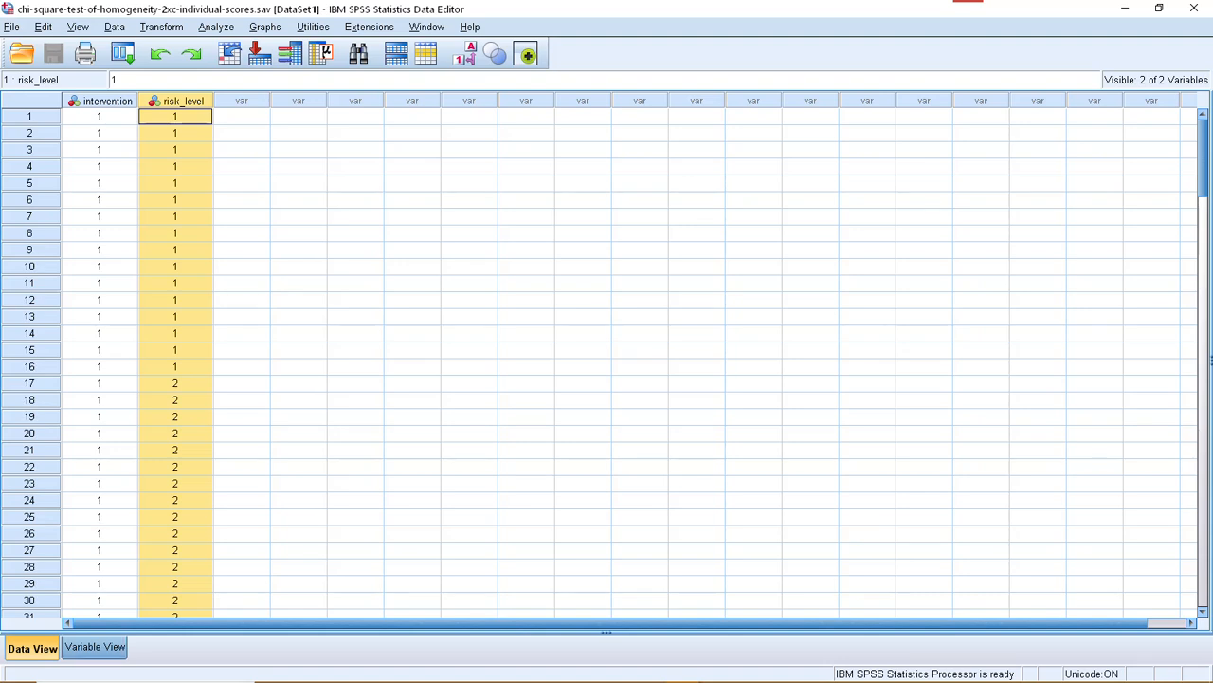
# Step: Review the names, labels and values of intervention and risk_level in the variable definitions
pyautogui.click(95, 647)
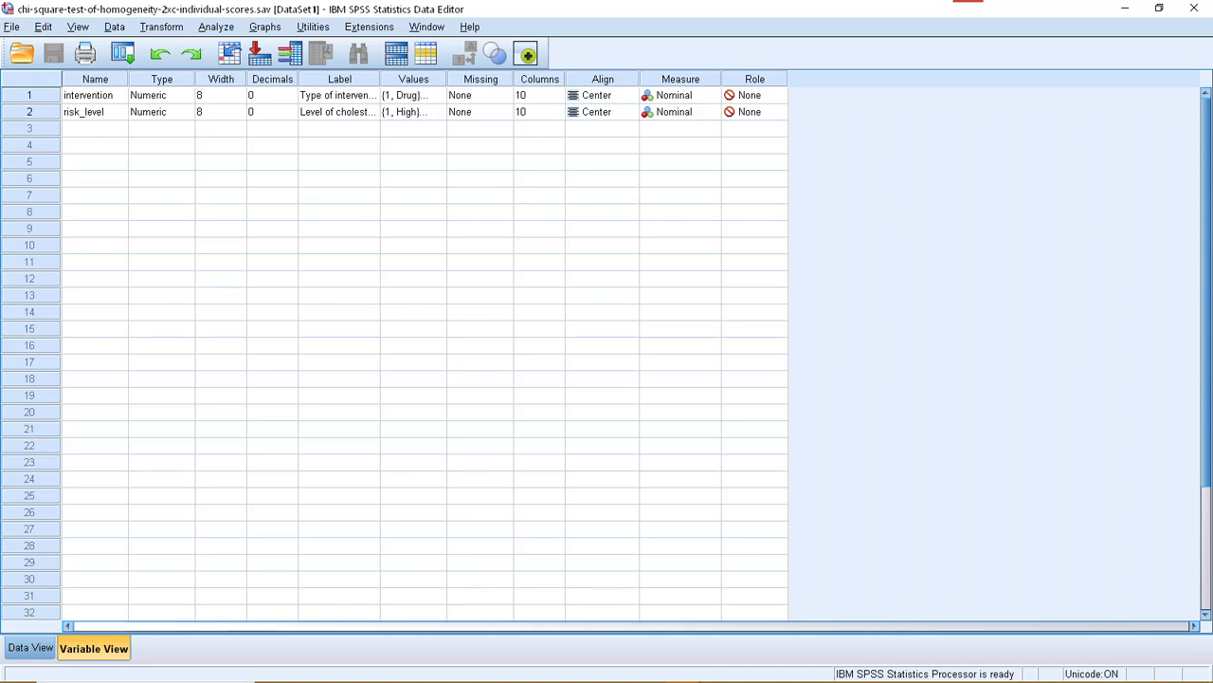
pyautogui.click(95, 94)
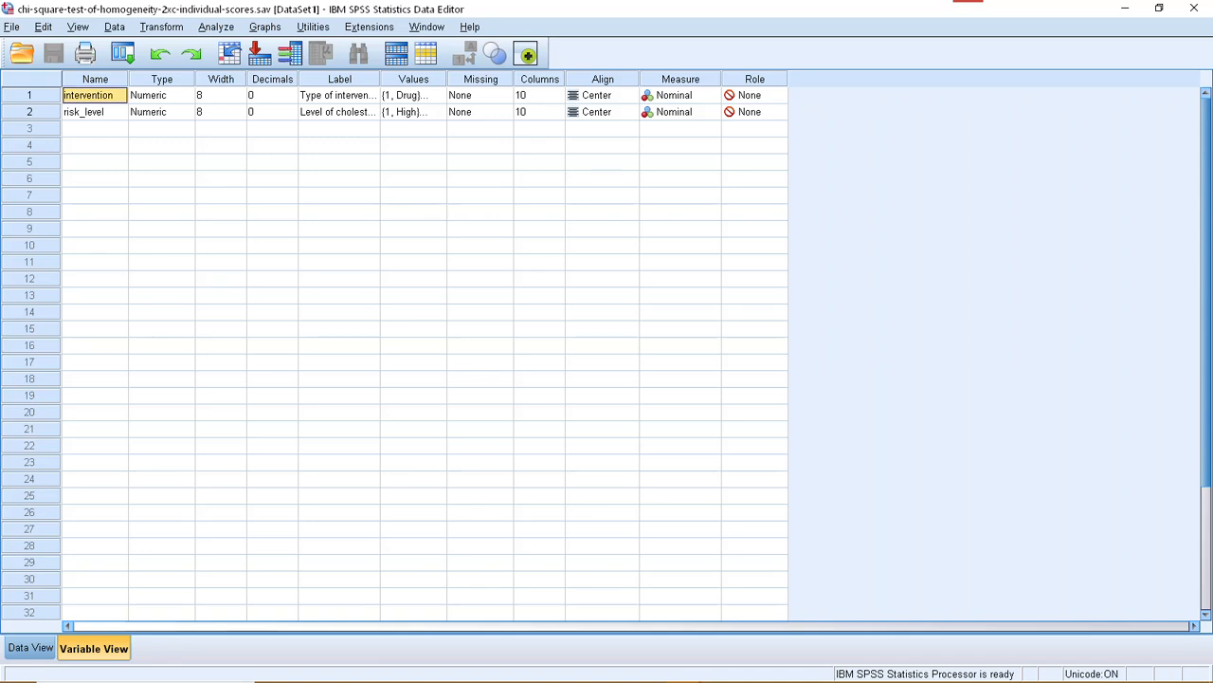
pyautogui.click(95, 78)
pyautogui.click(95, 112)
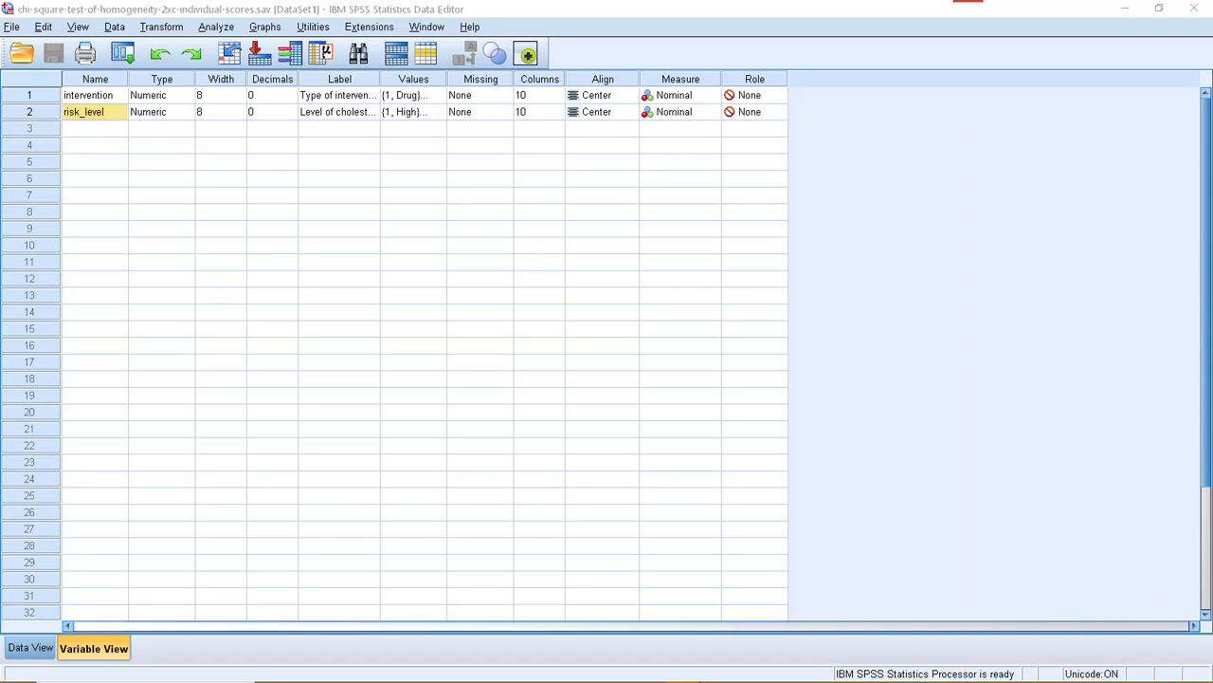
pyautogui.click(339, 79)
pyautogui.click(414, 80)
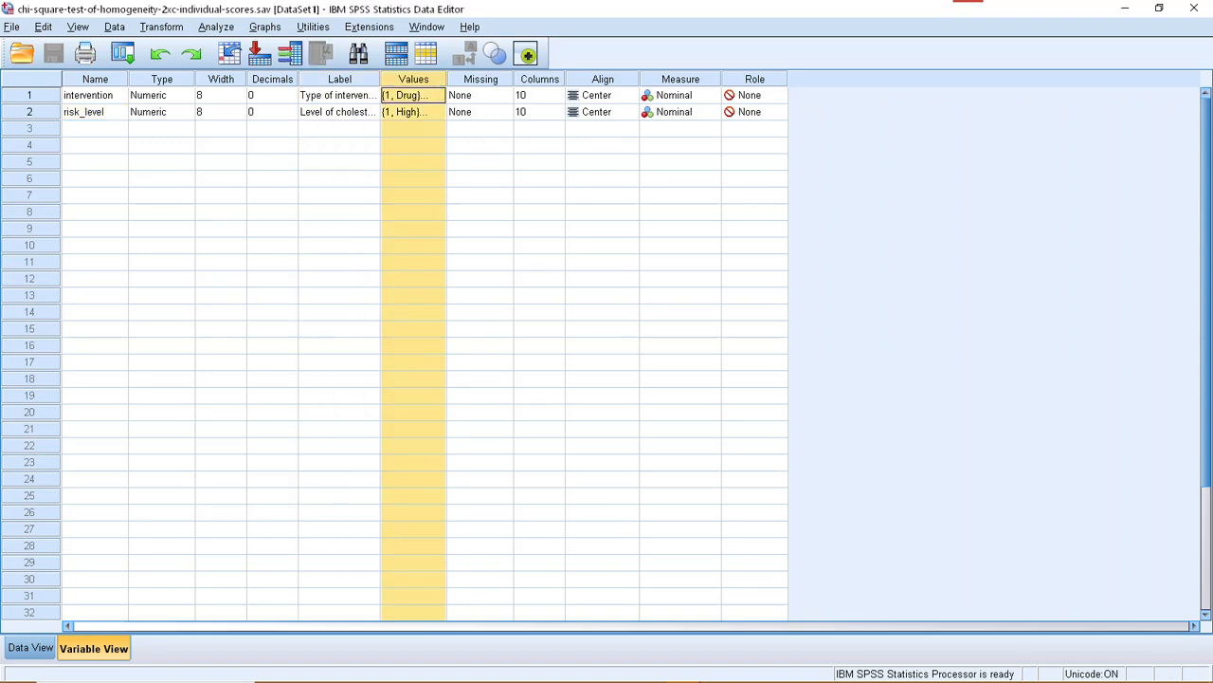
# Step: Check the value labels defined for the intervention variable and close them without saving
pyautogui.click(437, 95)
pyautogui.click(439, 96)
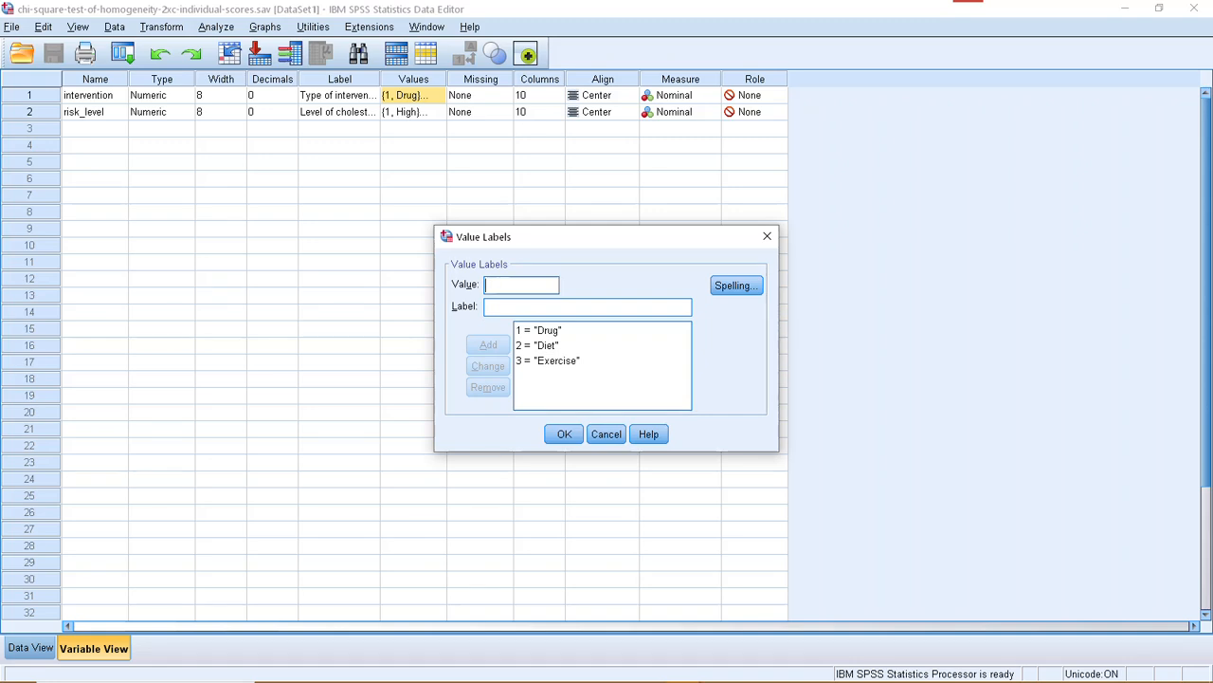
pyautogui.write('1')
pyautogui.press('BackSpace')
pyautogui.click(606, 433)
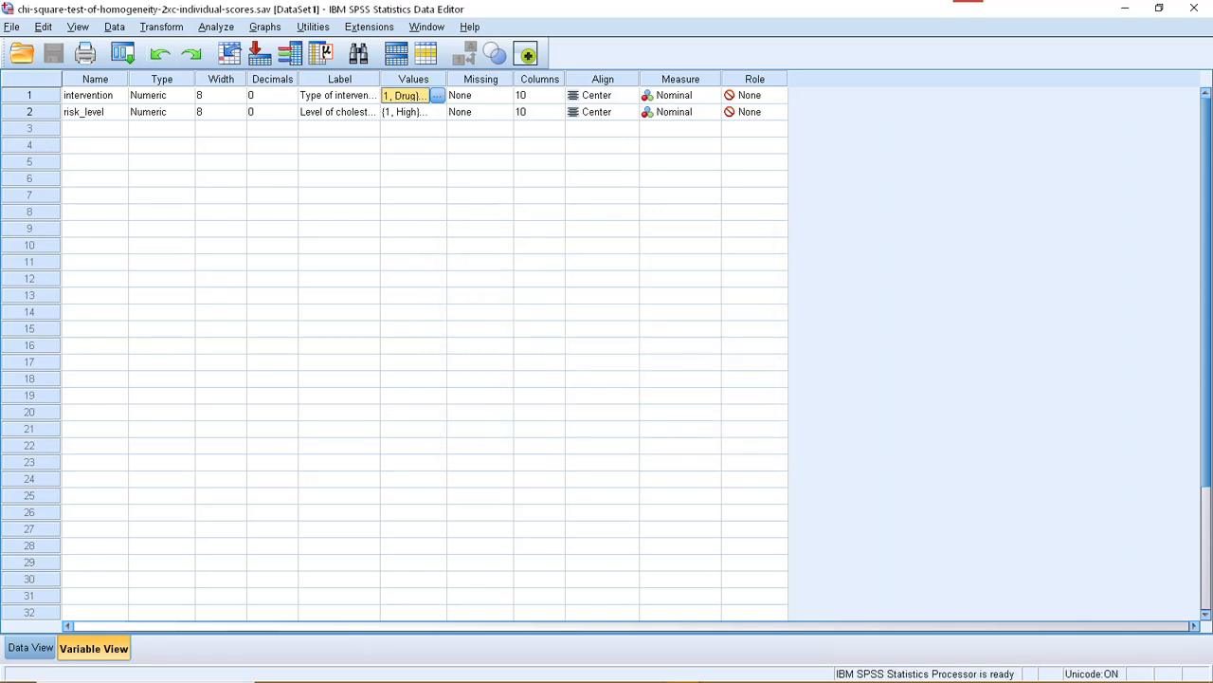
pyautogui.click(437, 95)
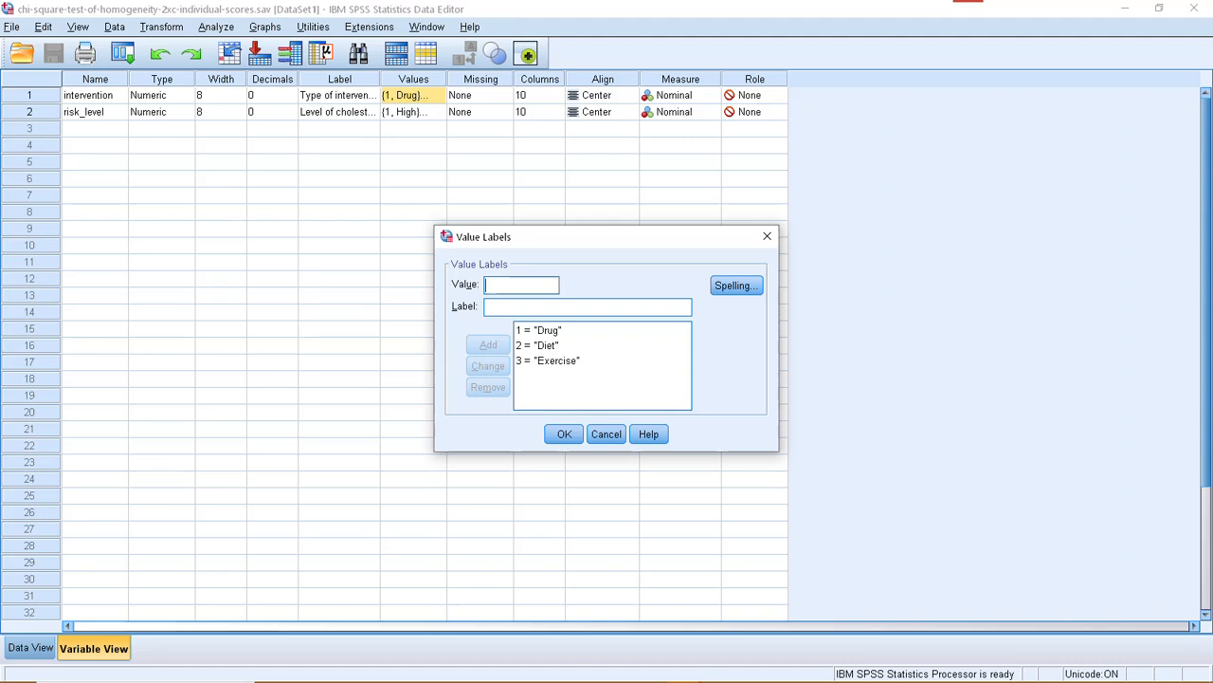
pyautogui.click(767, 236)
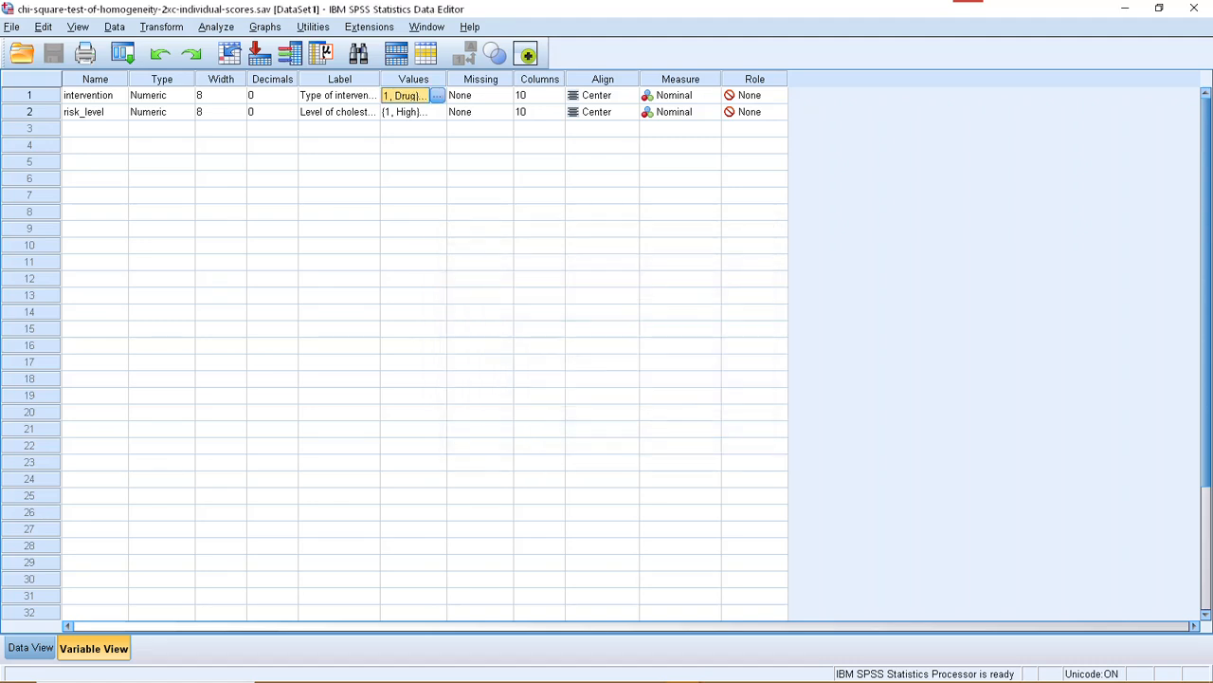
# Step: Check the value labels defined for the risk_level variable and accept them
pyautogui.click(413, 112)
pyautogui.click(437, 111)
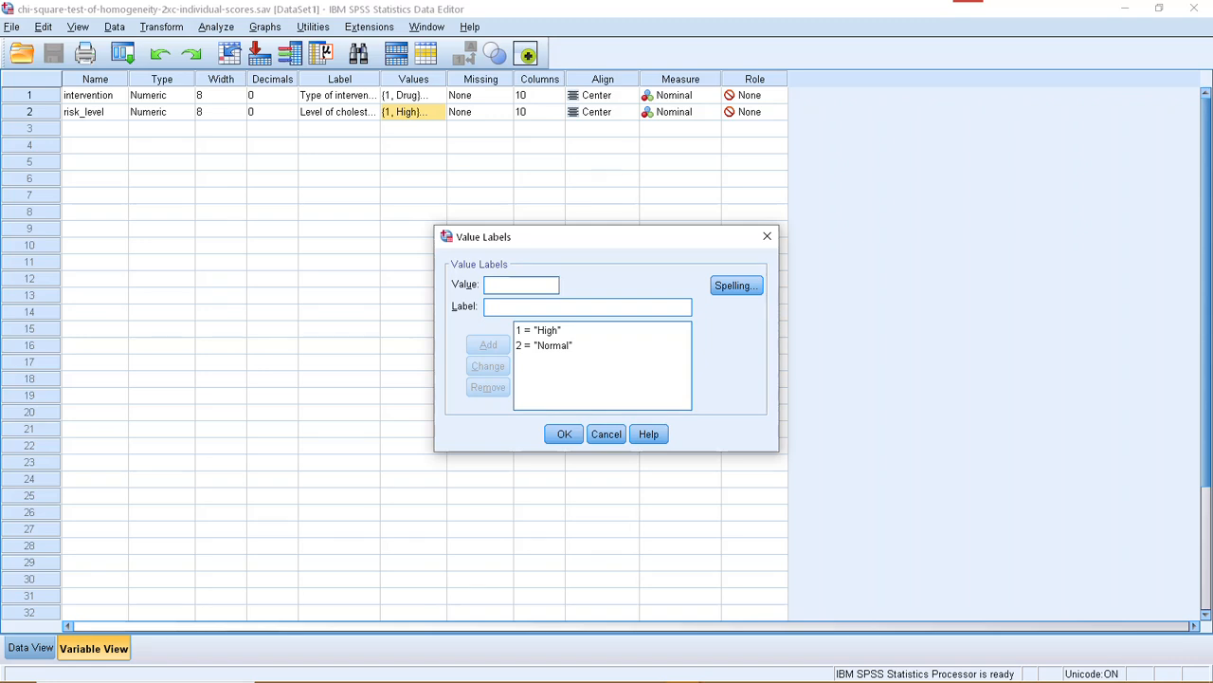
pyautogui.write('1')
pyautogui.click(492, 285)
pyautogui.click(564, 433)
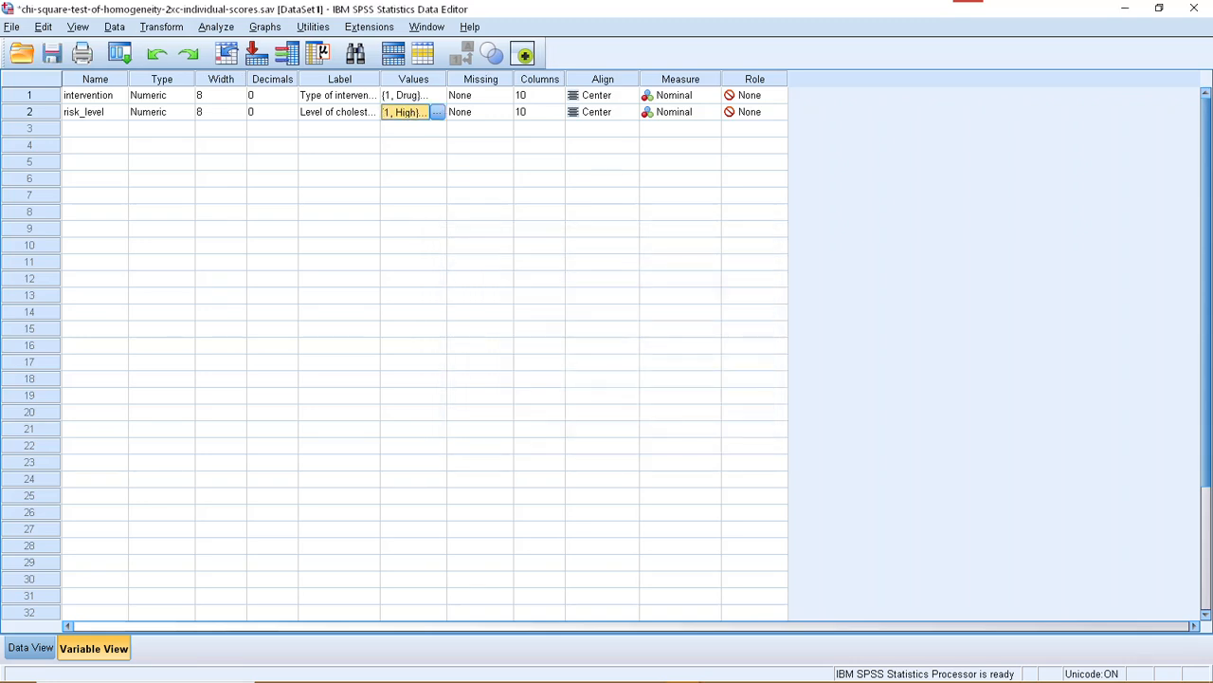
# Step: Check the measurement level of intervention and set the measure of risk_level to Ordinal
pyautogui.click(95, 95)
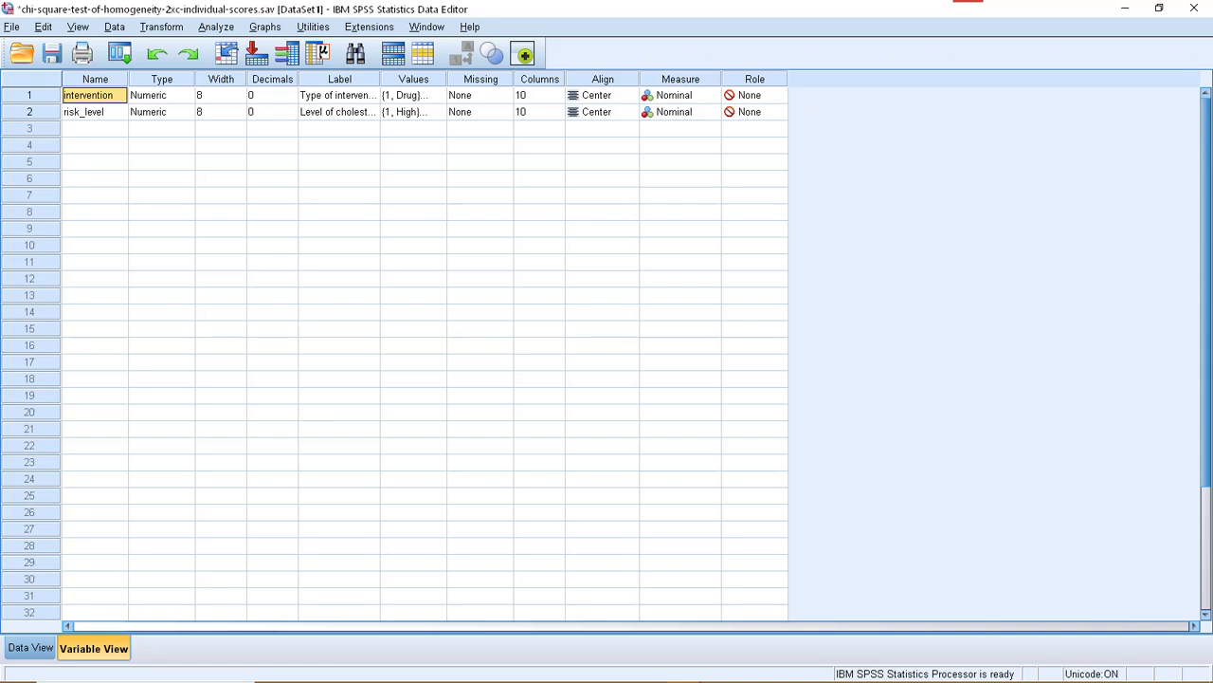
pyautogui.click(711, 96)
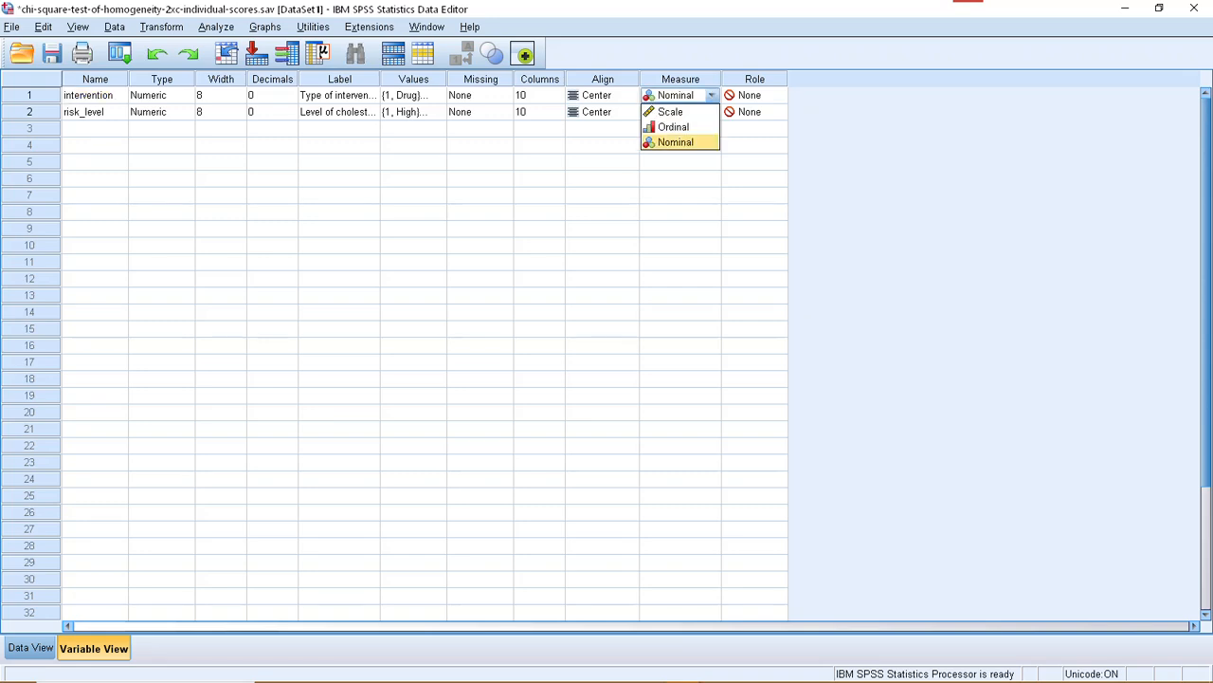
pyautogui.click(95, 96)
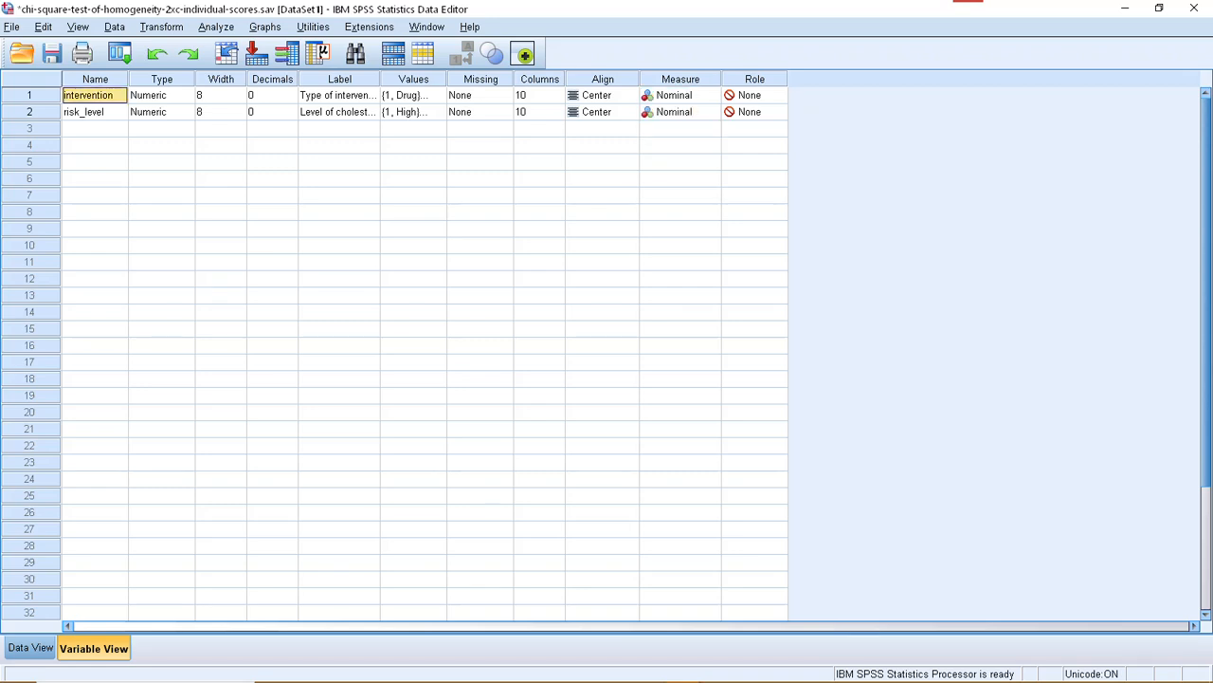
pyautogui.click(95, 112)
pyautogui.click(711, 112)
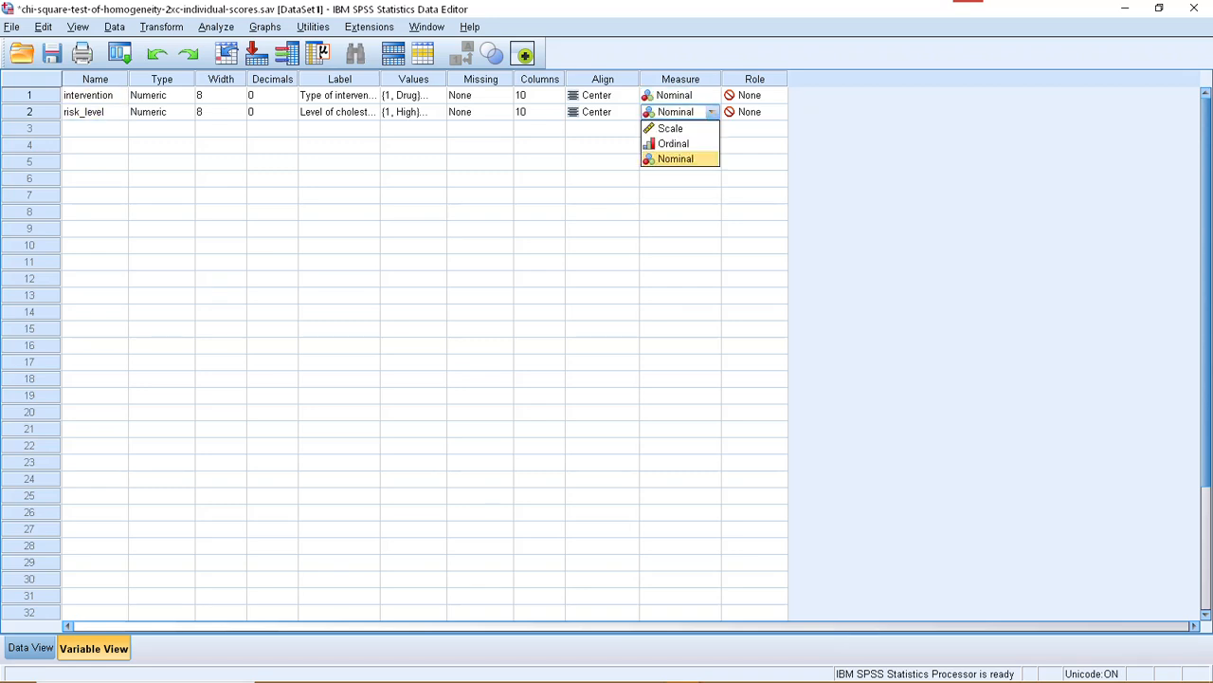
pyautogui.click(674, 143)
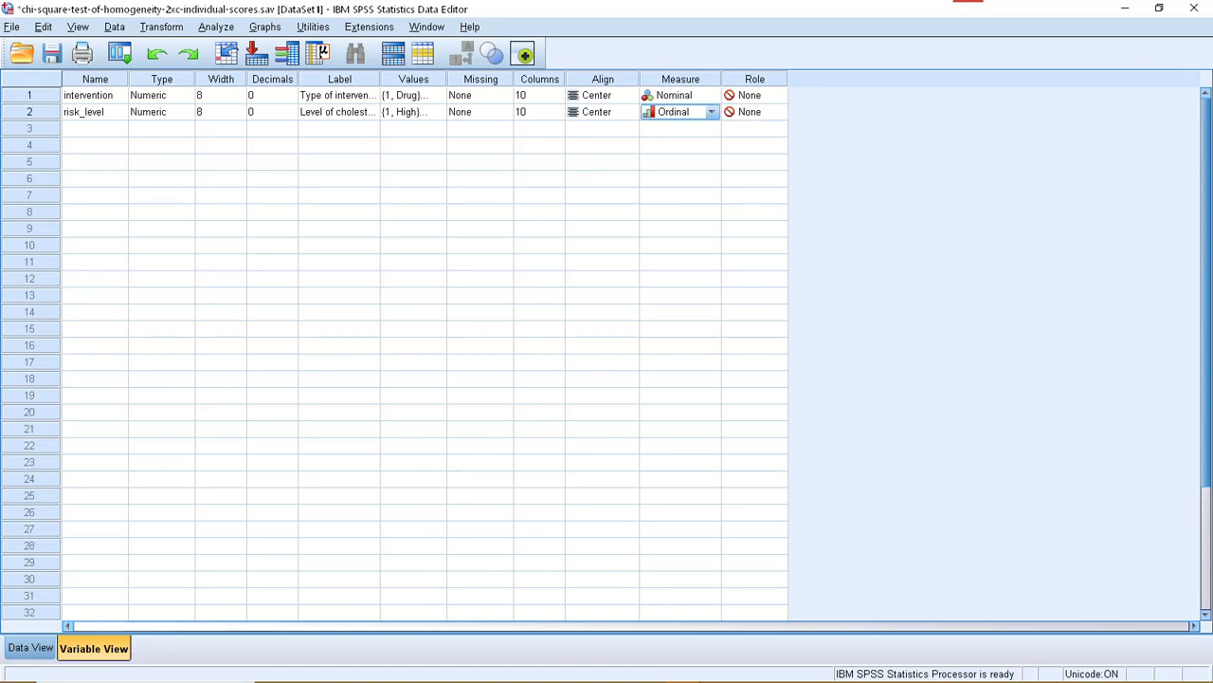
# Step: Set up a Crosstabs analysis from the data with Level of cholesterol risk in the rows and Type of intervention in the columns
pyautogui.click(30, 648)
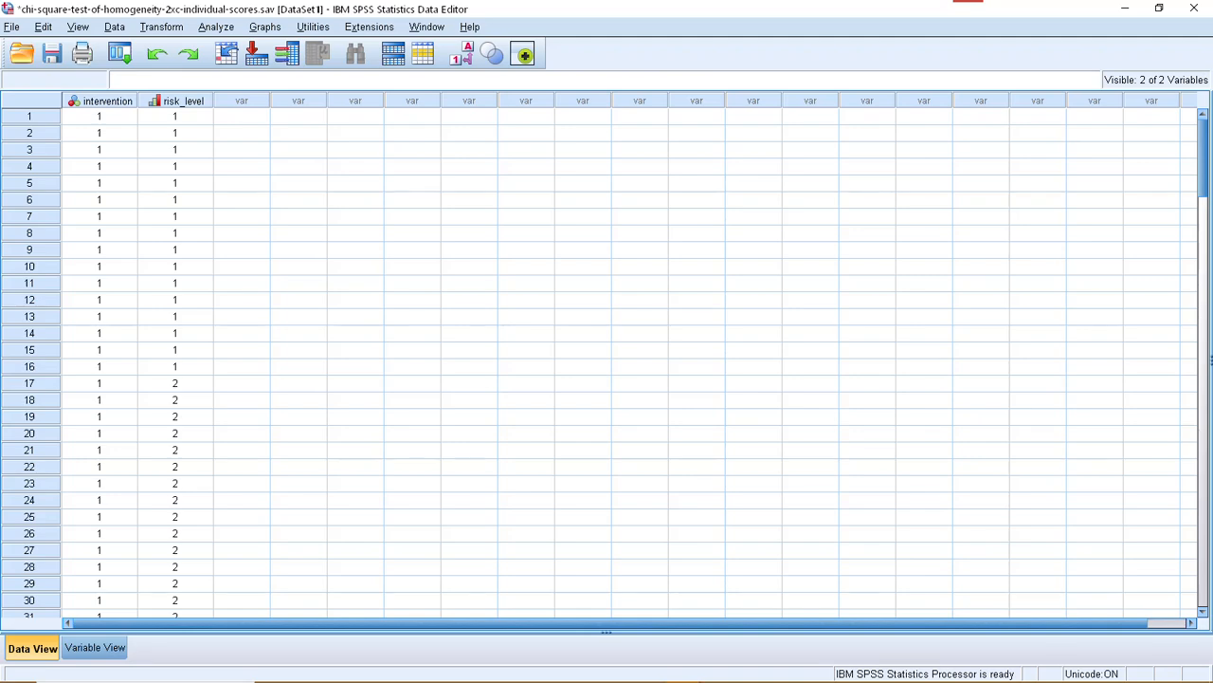
pyautogui.click(217, 28)
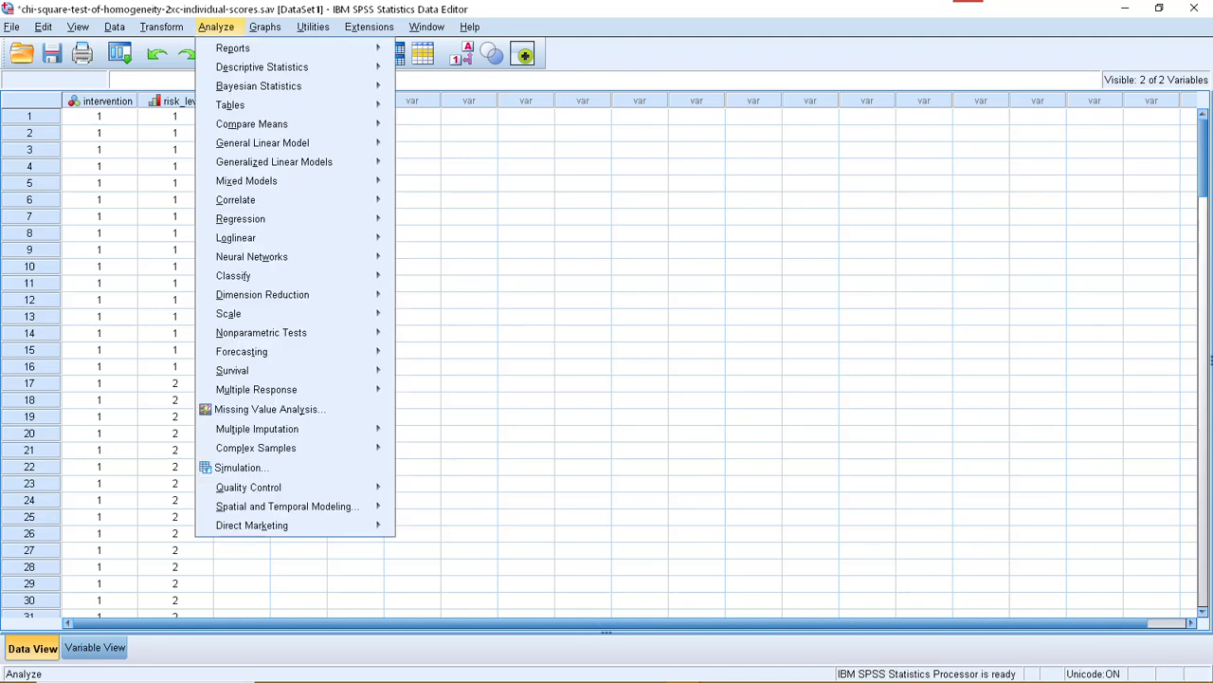
pyautogui.click(243, 53)
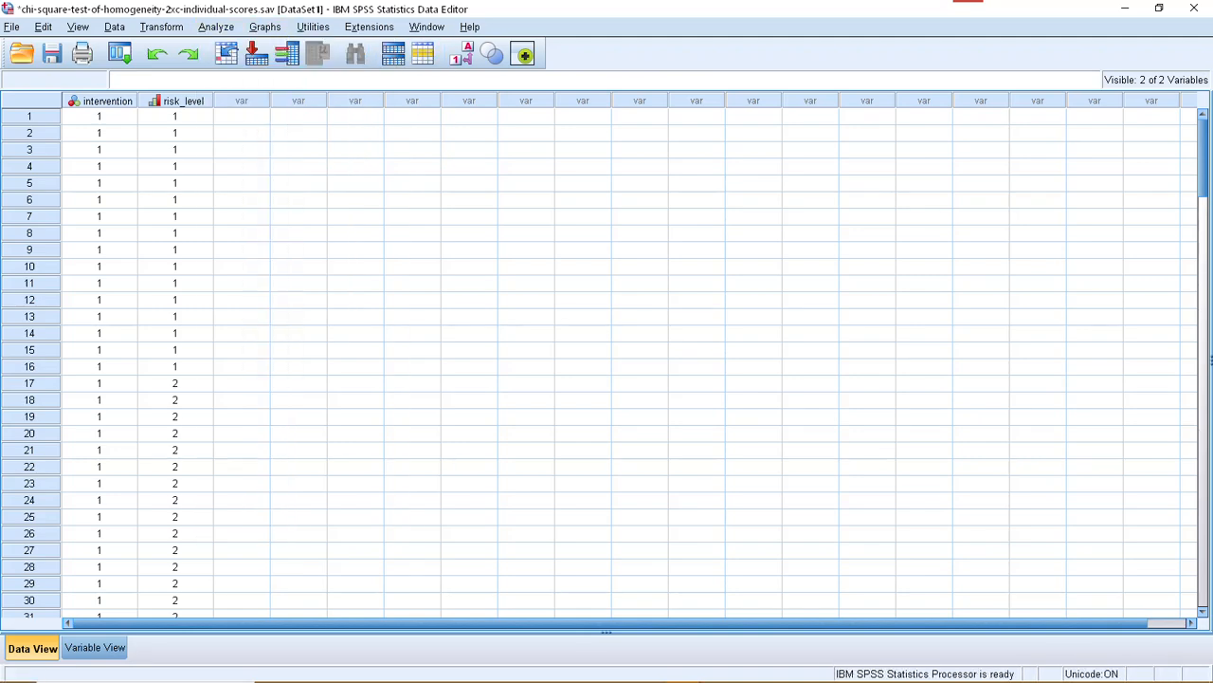
pyautogui.click(216, 27)
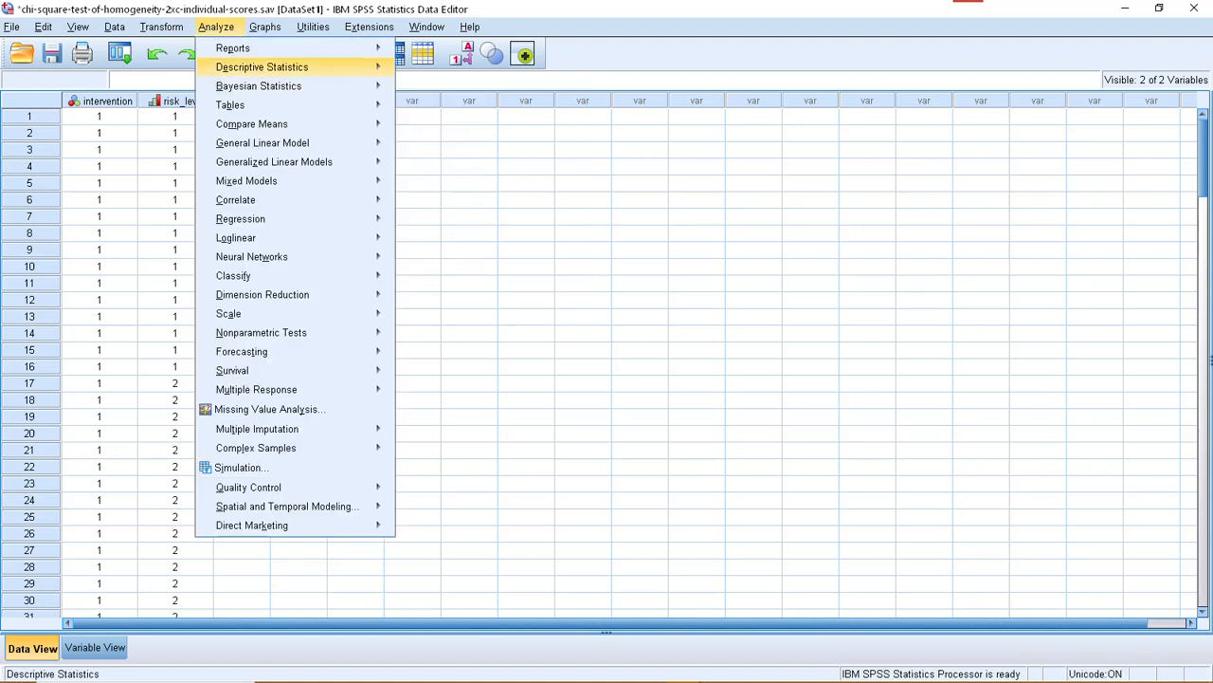
pyautogui.moveTo(262, 67)
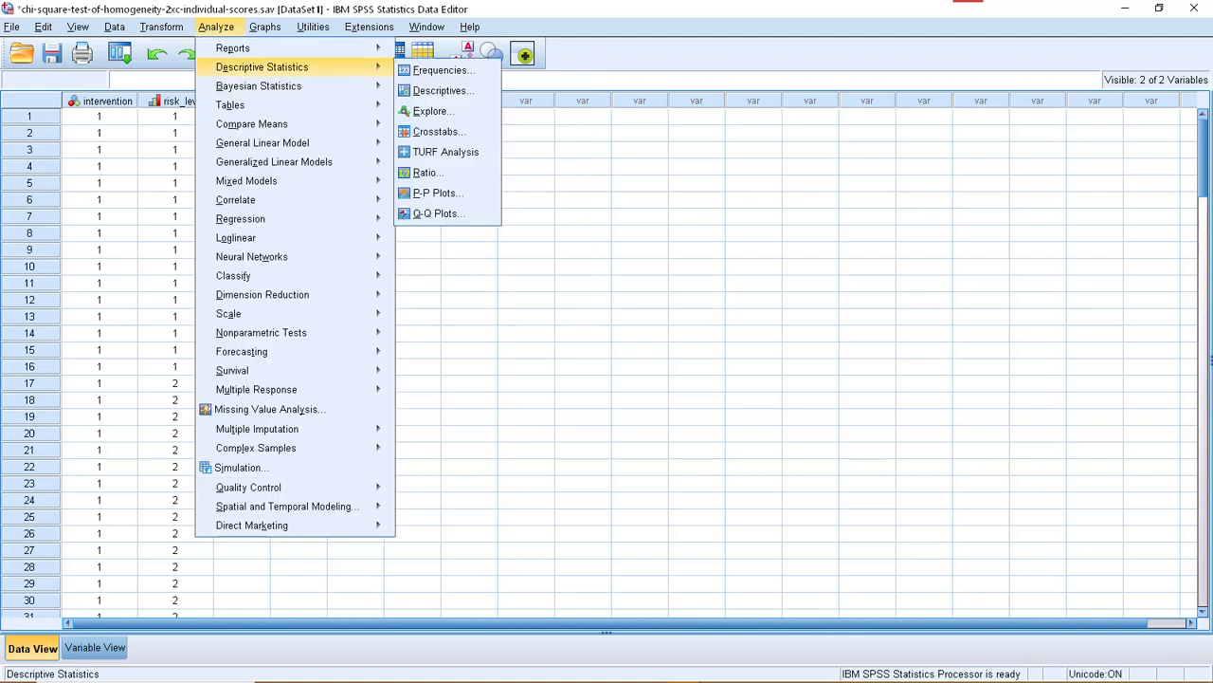
pyautogui.click(436, 131)
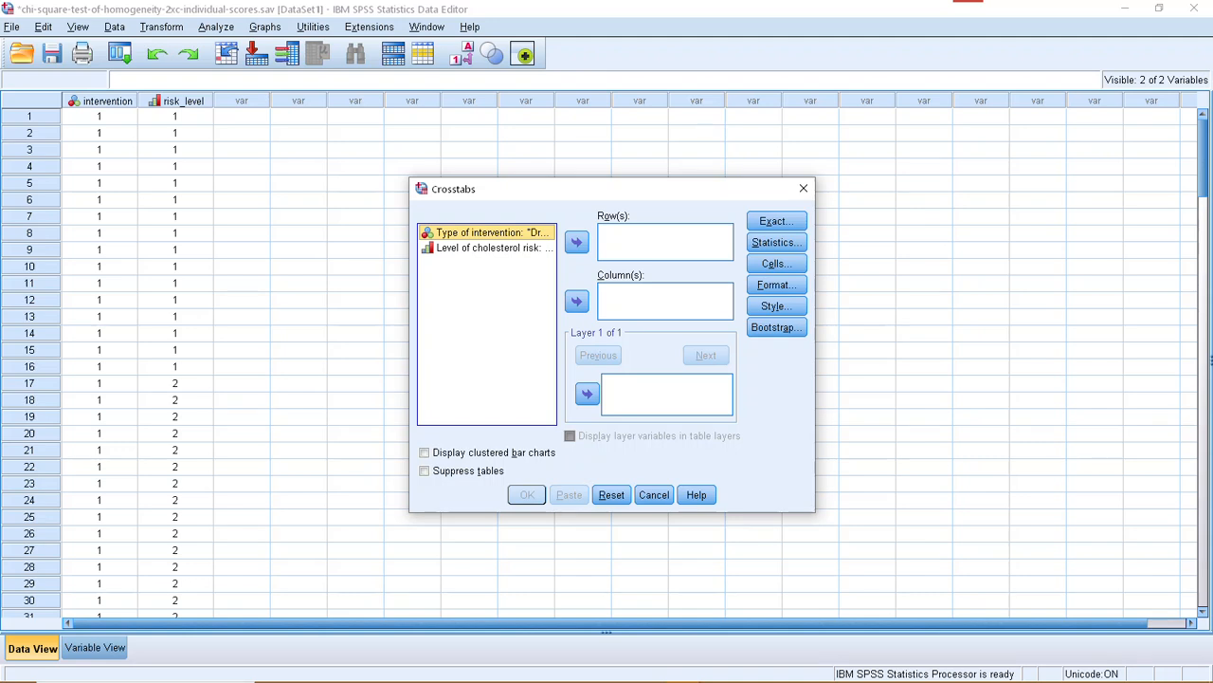
pyautogui.click(488, 247)
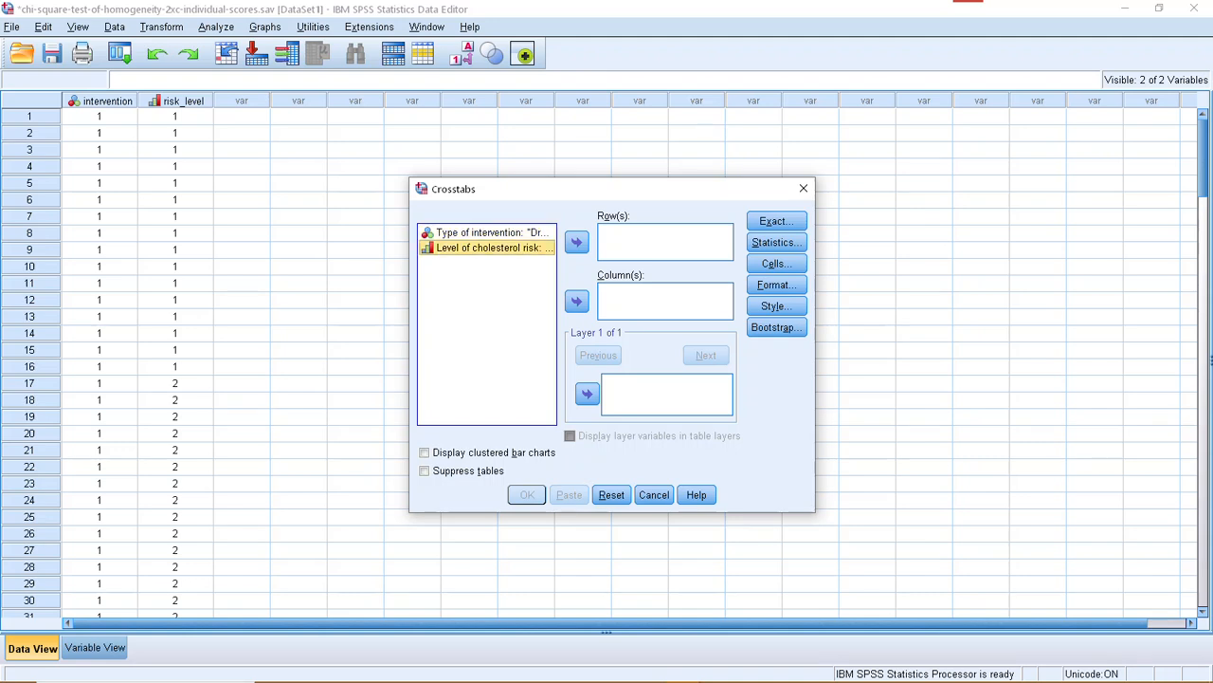
pyautogui.click(578, 243)
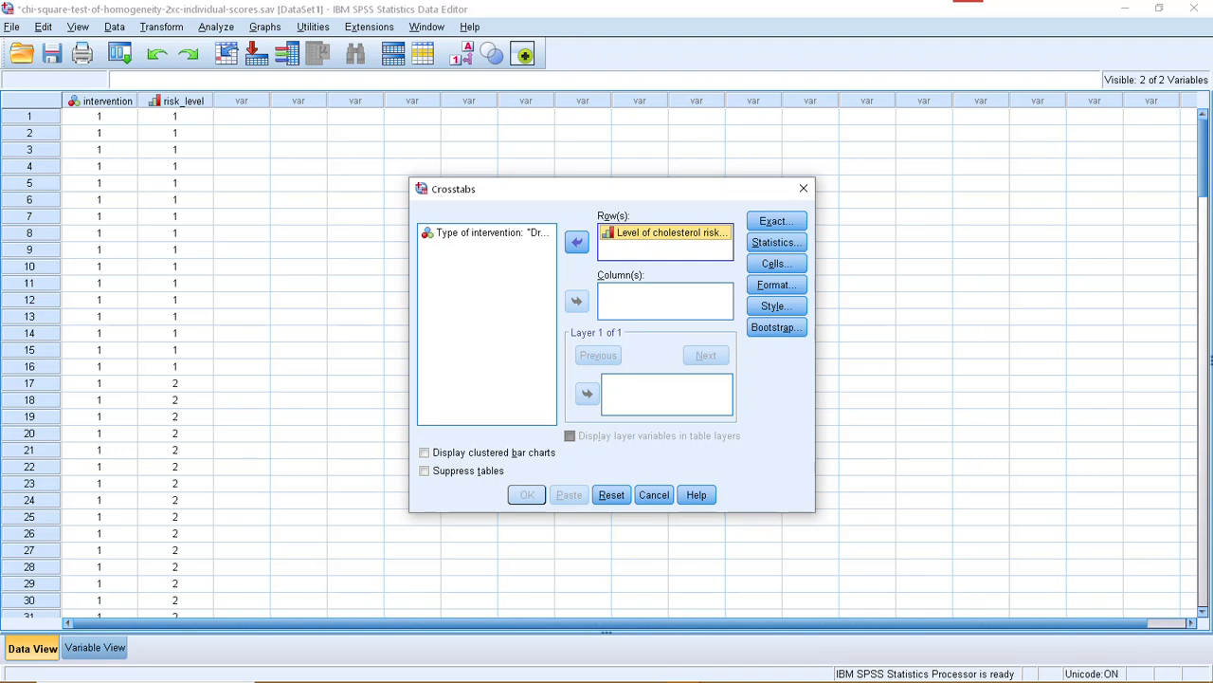
pyautogui.click(488, 233)
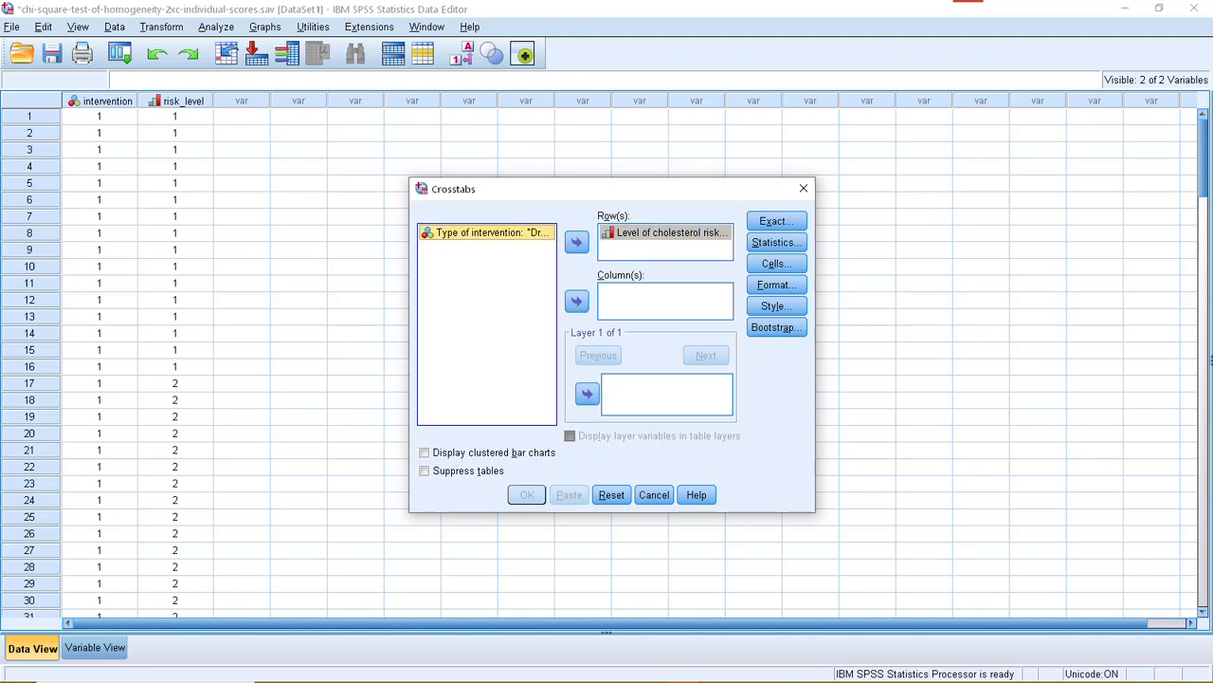
pyautogui.click(577, 301)
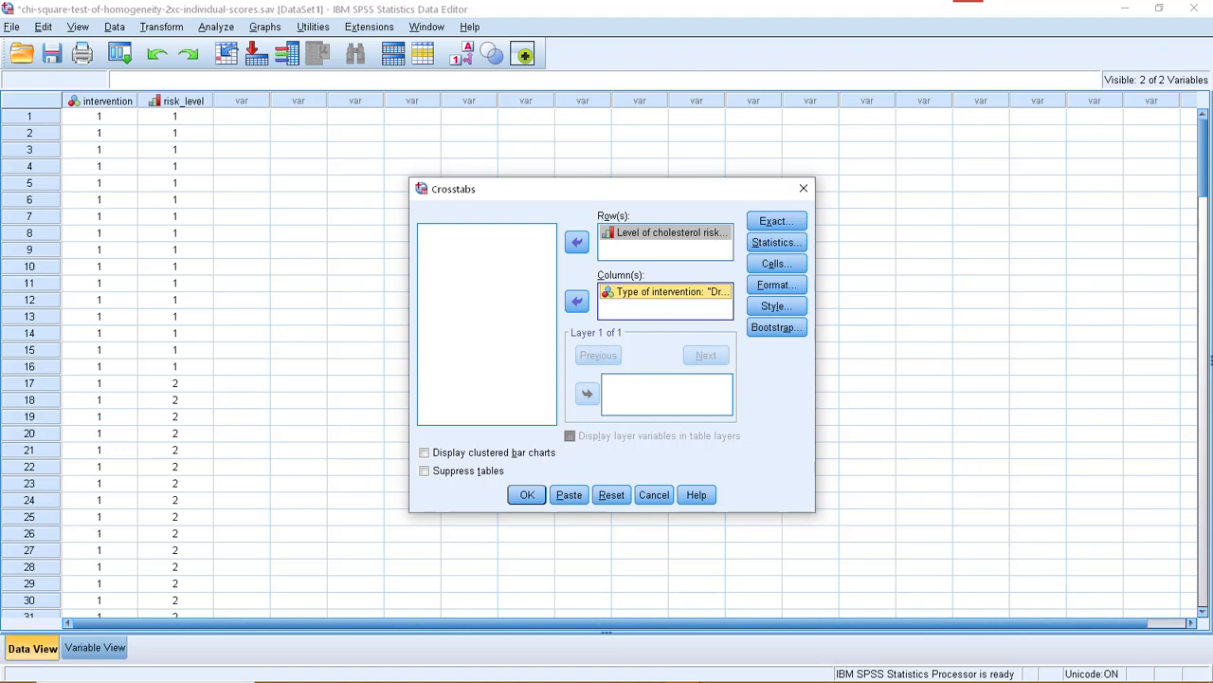
# Step: Include the Chi-square statistic in the Crosstabs analysis
pyautogui.click(776, 242)
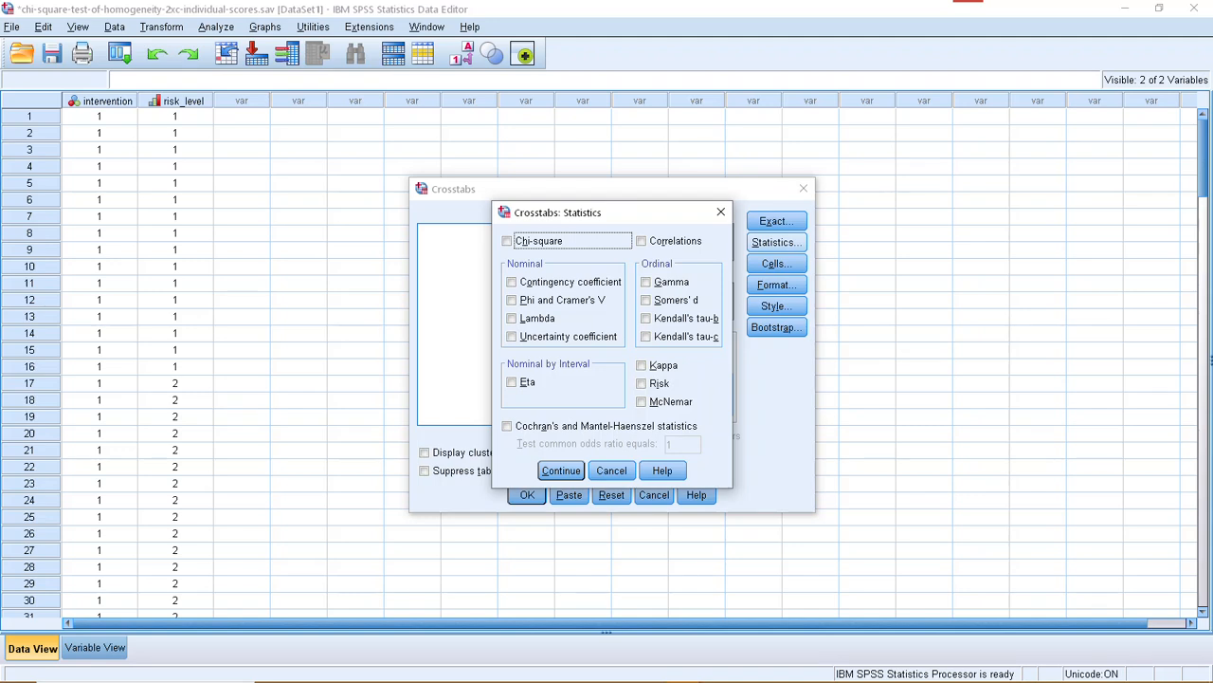
pyautogui.press('space')
pyautogui.press('Return')
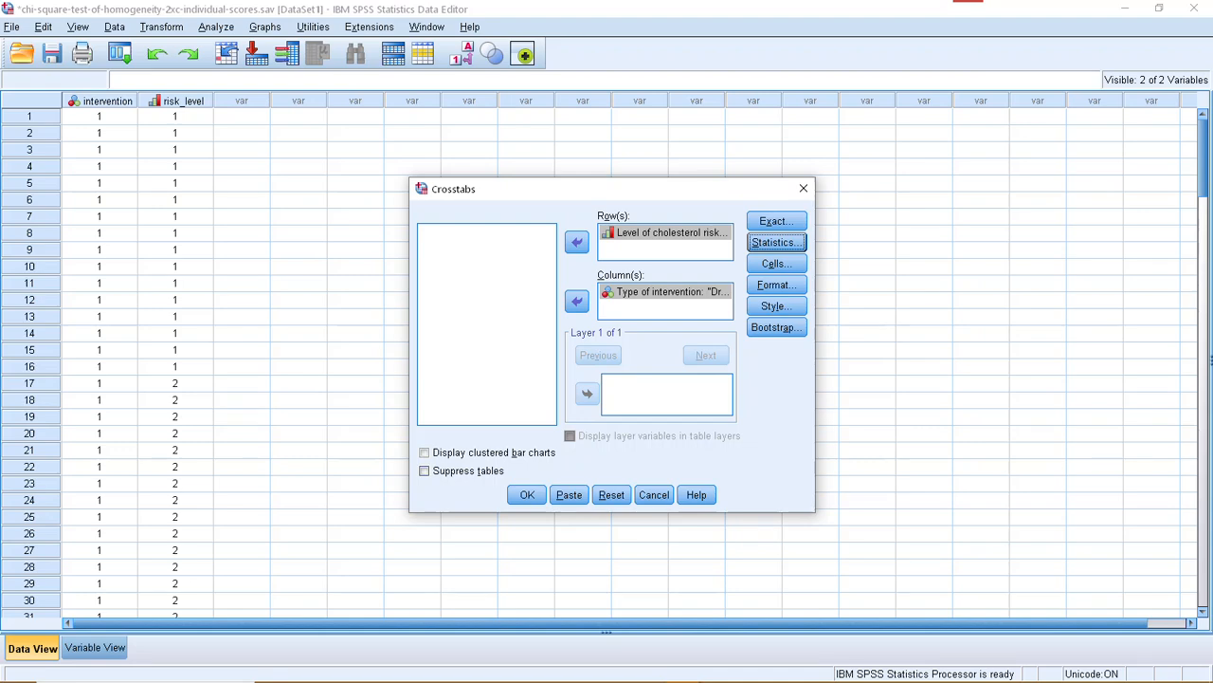
# Step: Set the Crosstabs cells to show expected counts only, without observed counts, and run the analysis
pyautogui.click(776, 264)
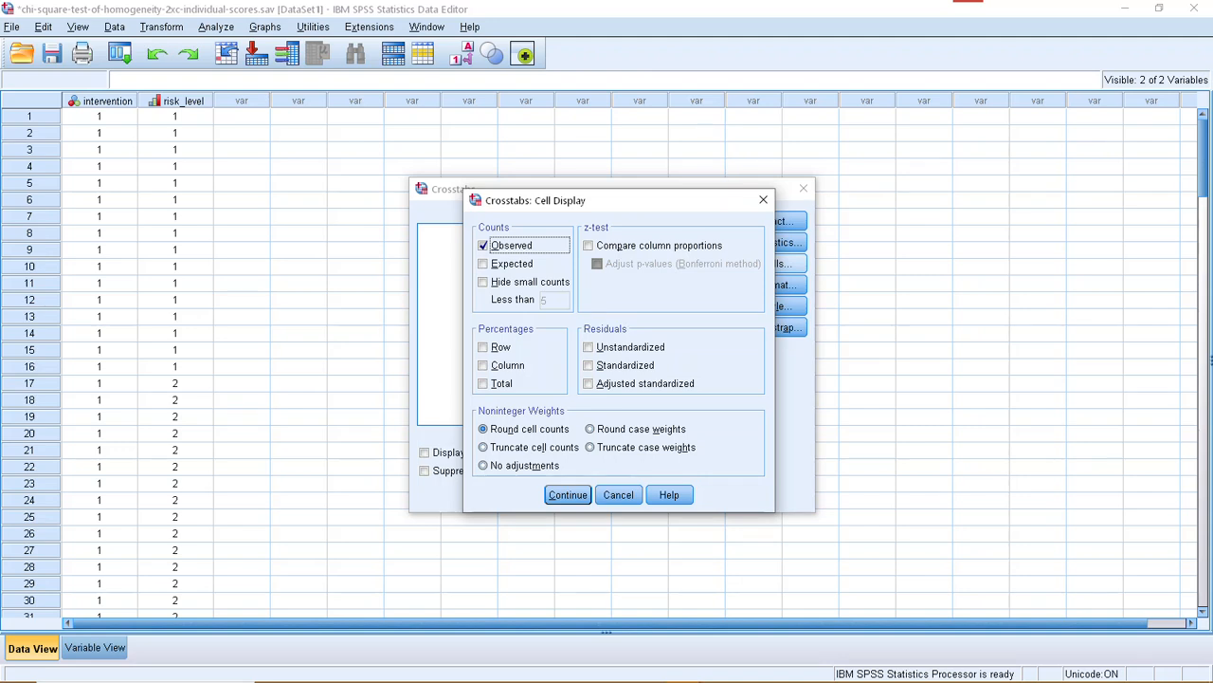
pyautogui.click(483, 263)
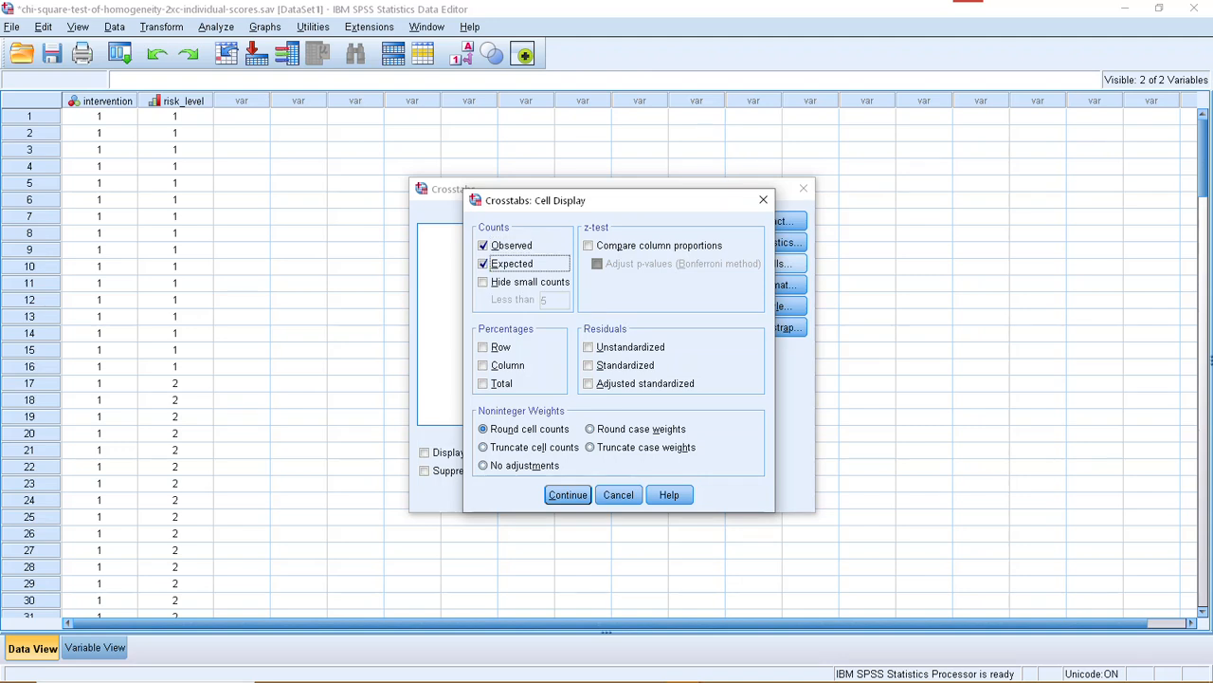
pyautogui.click(484, 264)
pyautogui.click(484, 246)
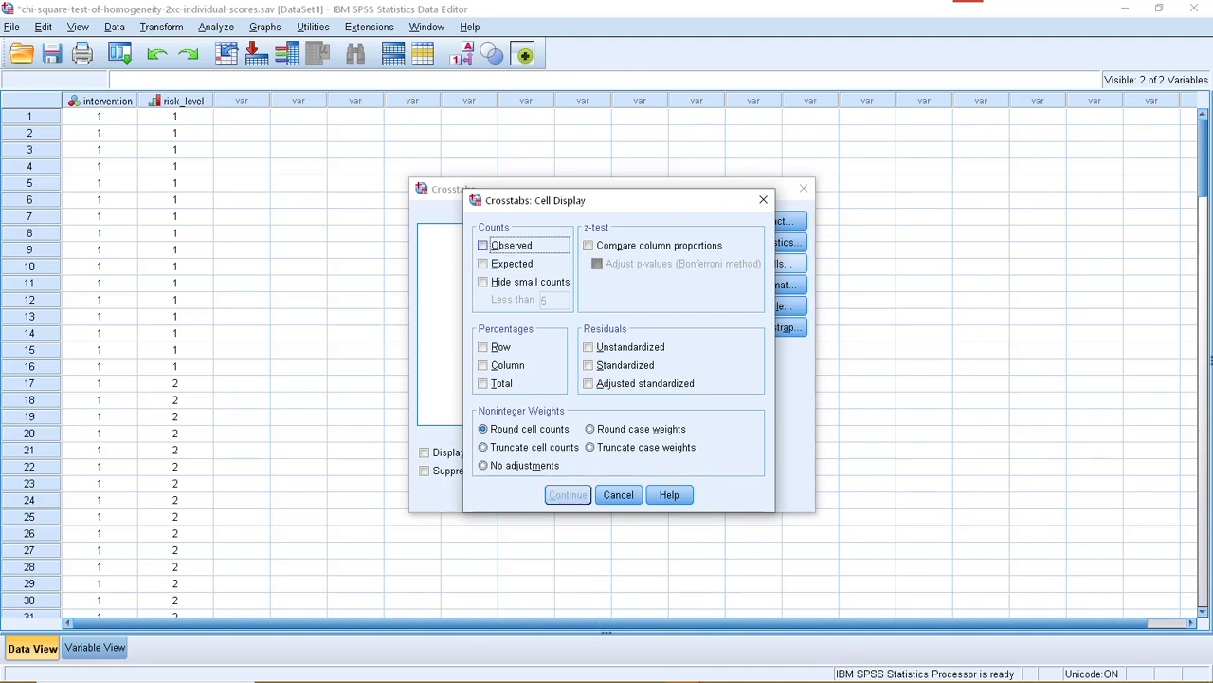
pyautogui.click(484, 264)
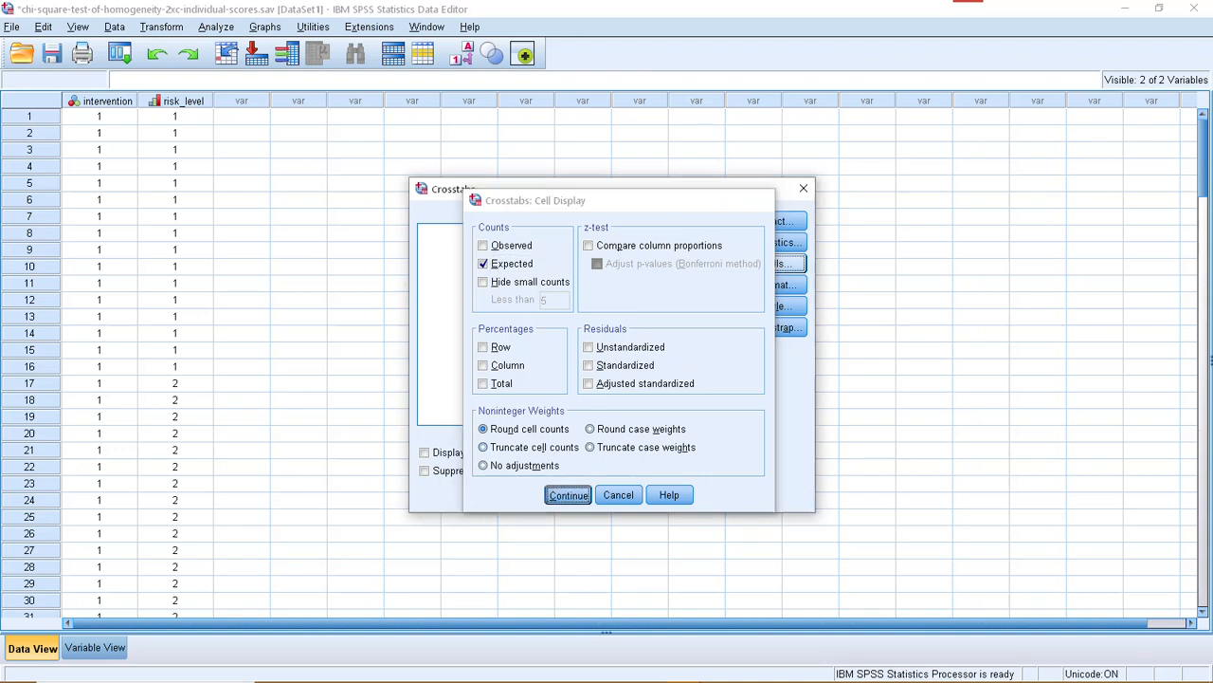
pyautogui.click(568, 494)
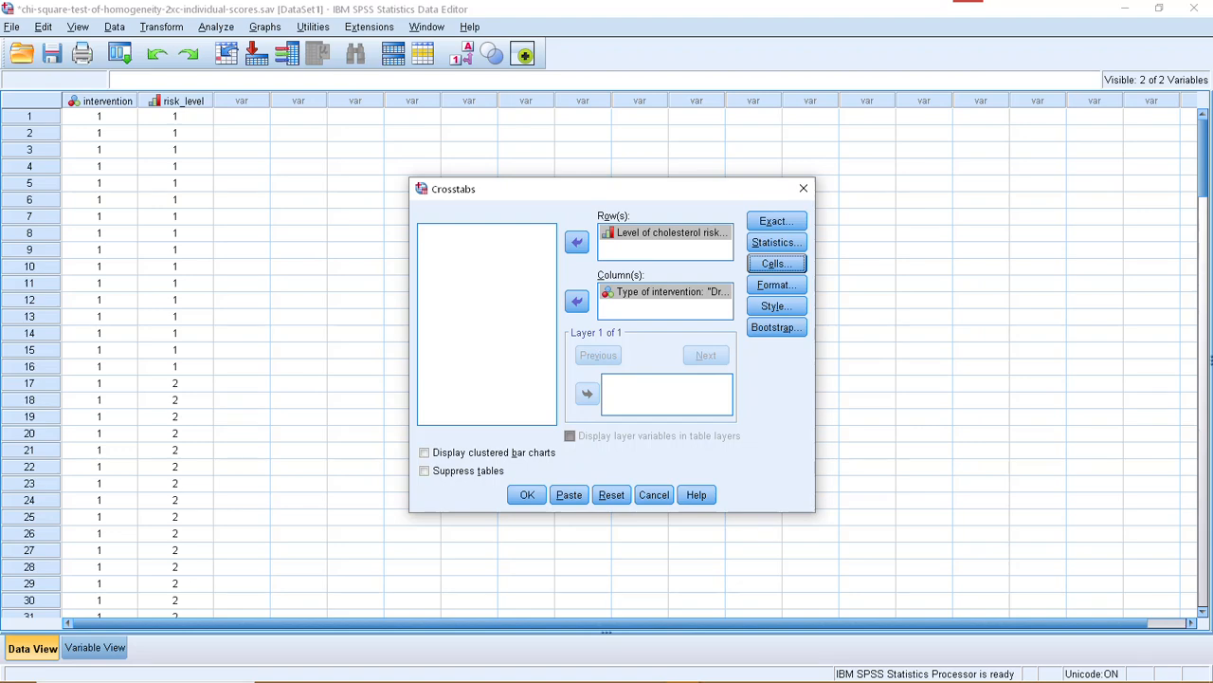
pyautogui.click(527, 494)
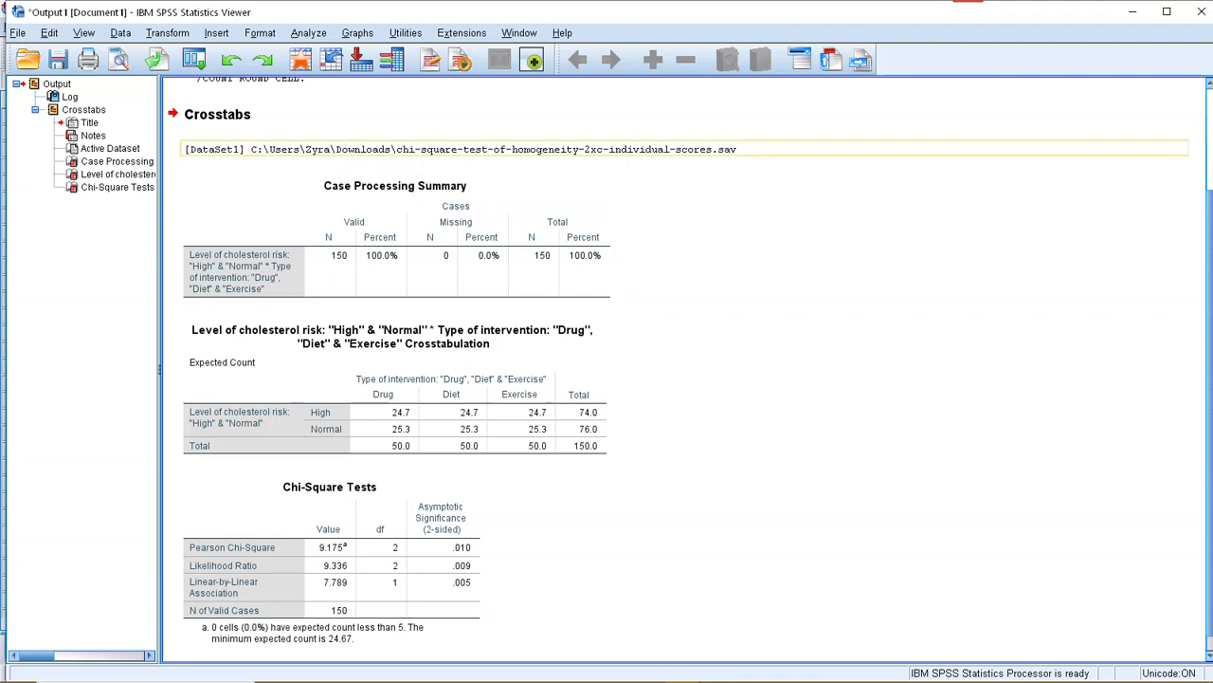
# Step: Examine the Case Processing Summary, the expected-count crosstabulation and the Chi-Square Tests table in the output
pyautogui.click(365, 201)
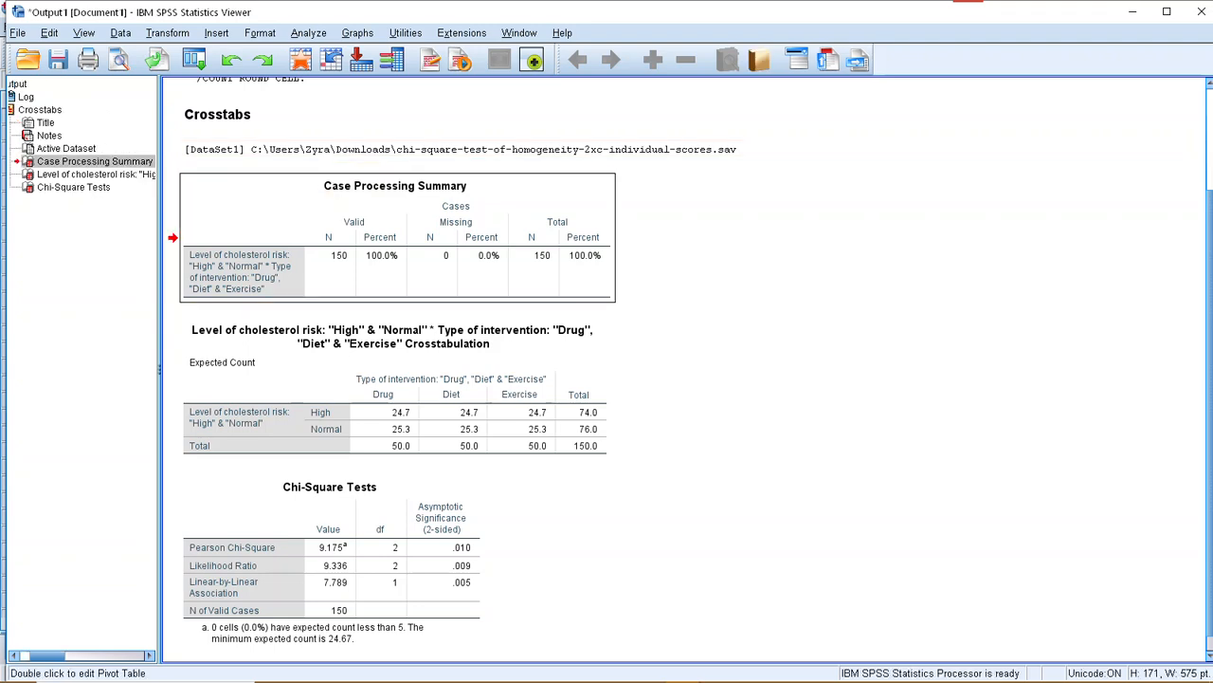
pyautogui.scroll(-1, 690, 364)
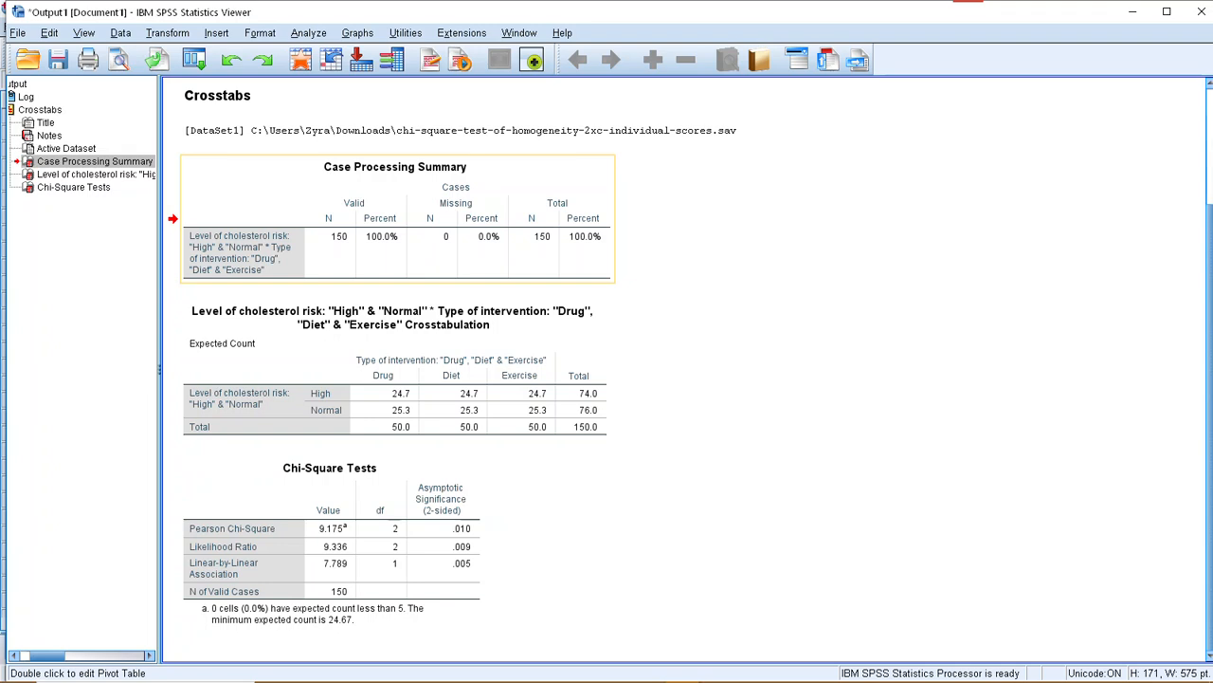
pyautogui.click(396, 370)
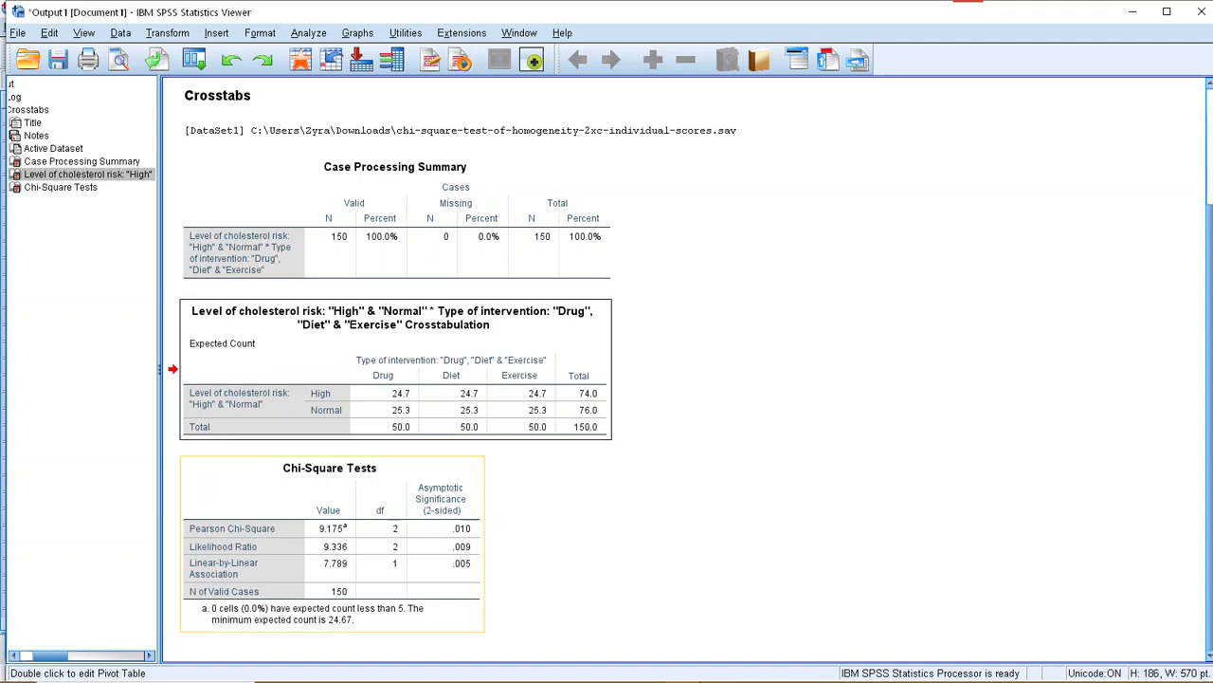
pyautogui.click(332, 544)
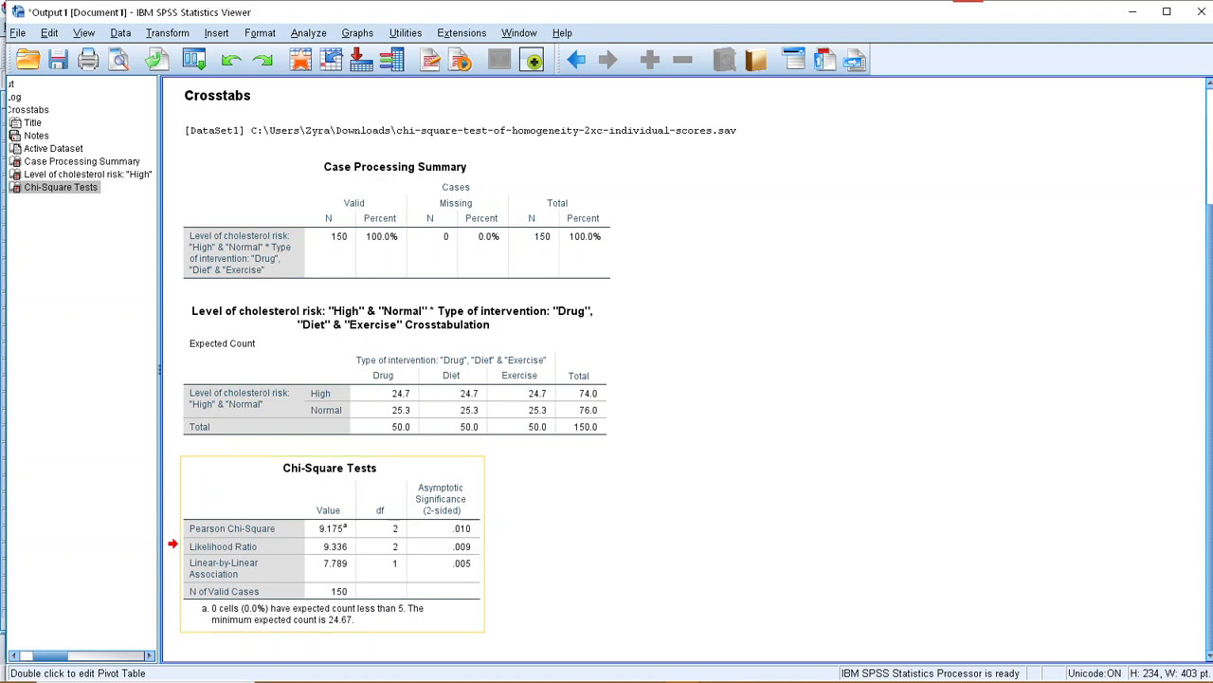
pyautogui.scroll(3, 417, 465)
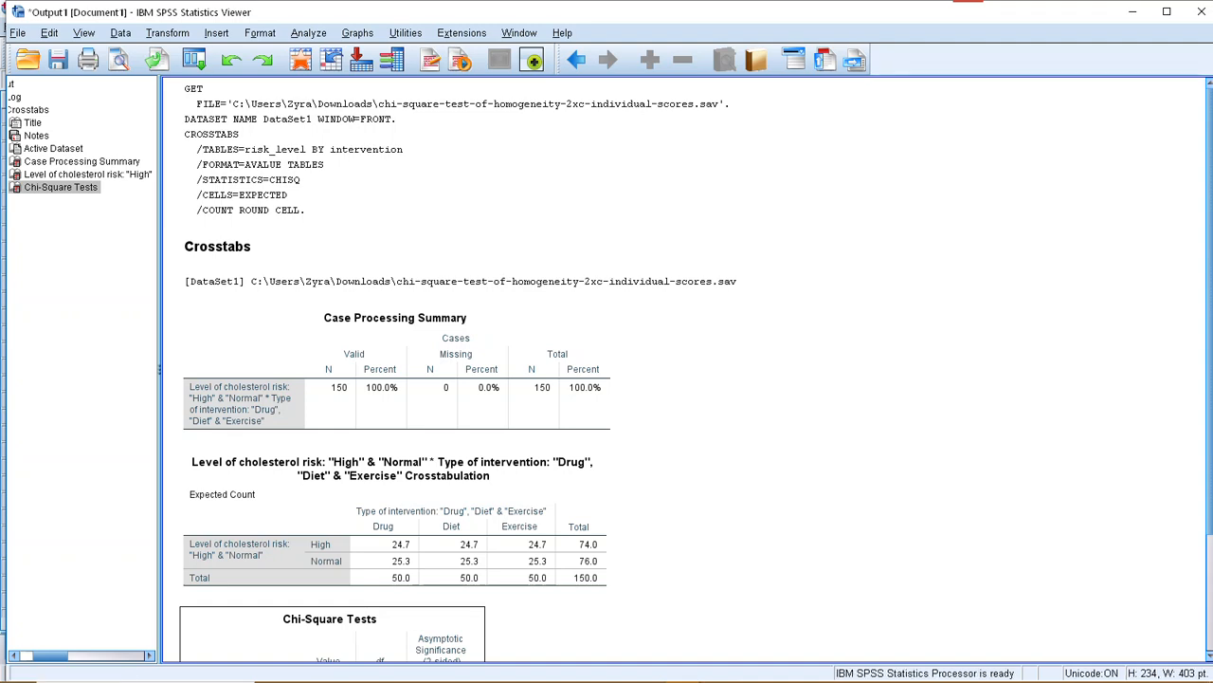
# Step: Reopen the Crosstabs analysis, check its row and column variables, and keep the Chi-square statistic selected
pyautogui.hotkey('alt', 'a')
pyautogui.moveTo(325, 54)
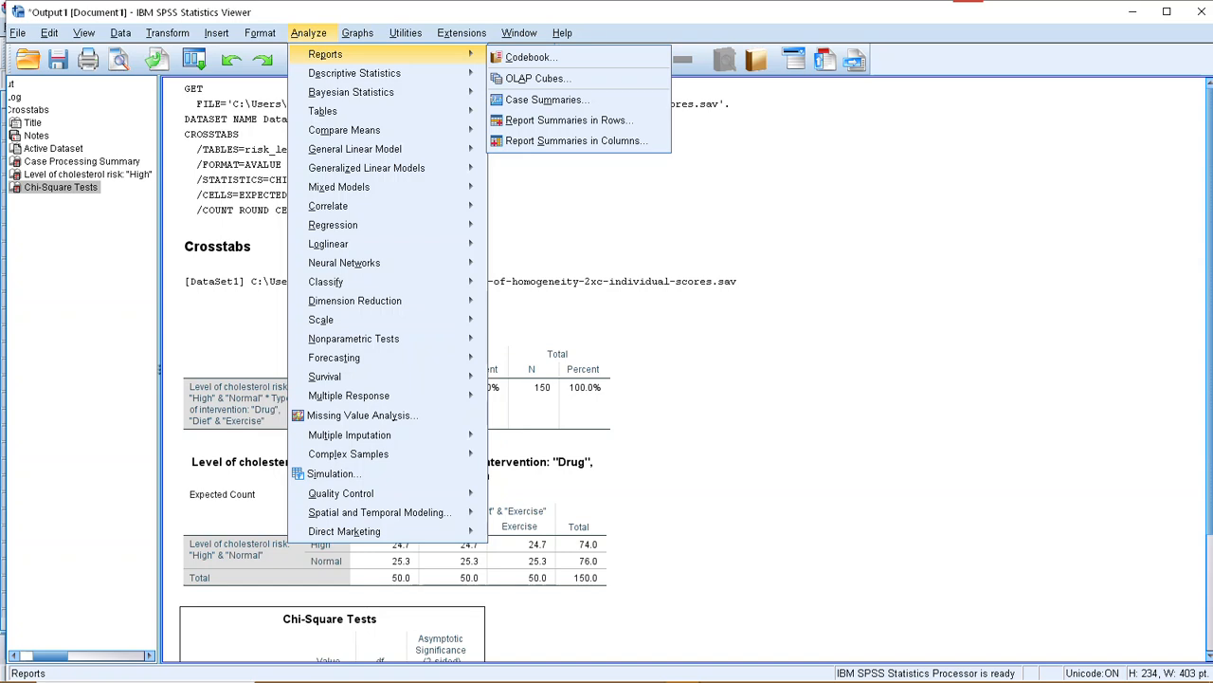
pyautogui.moveTo(355, 73)
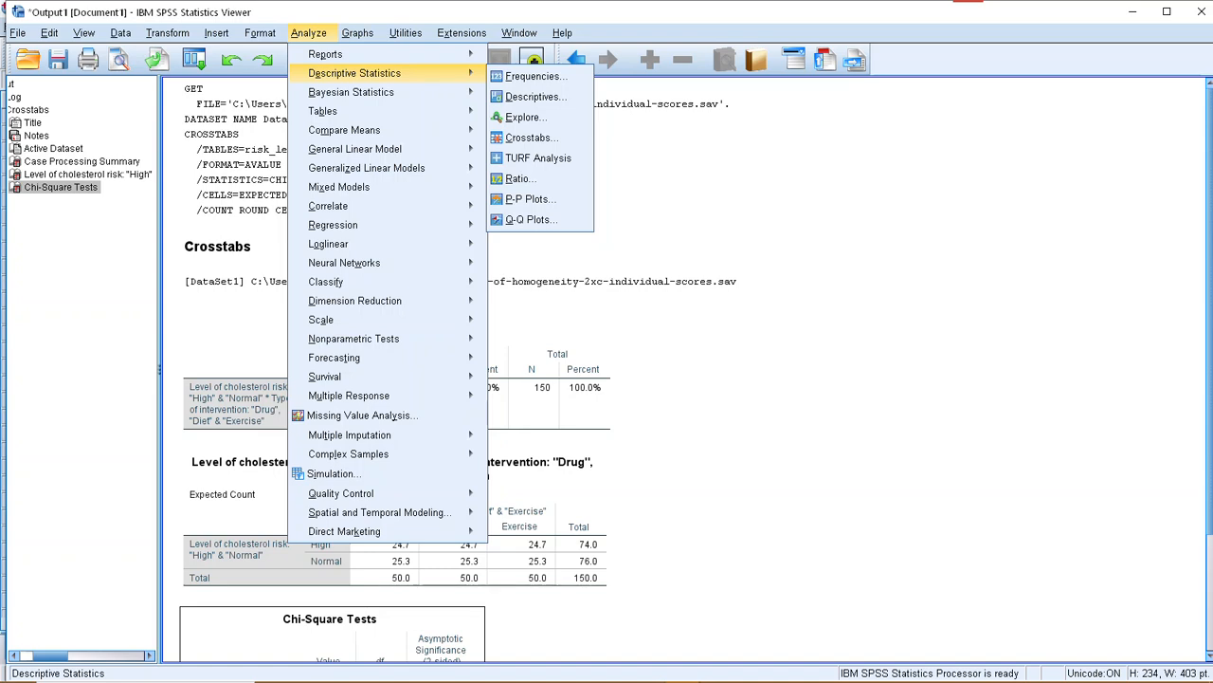
pyautogui.click(531, 138)
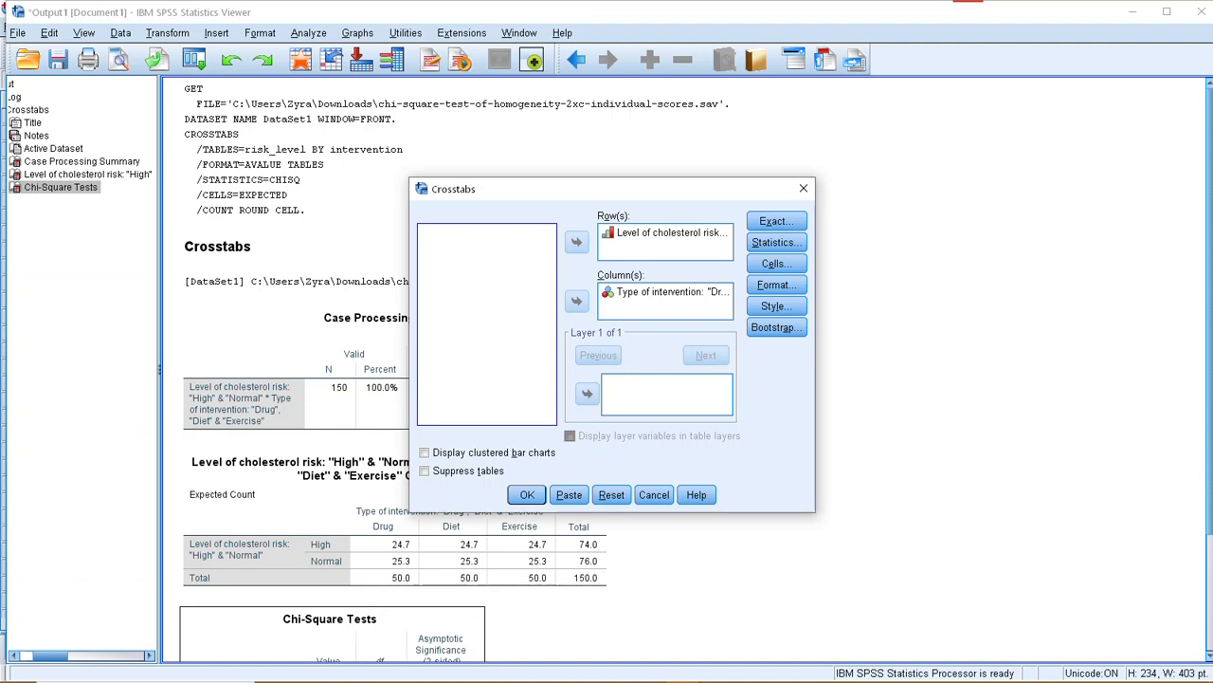
pyautogui.click(671, 233)
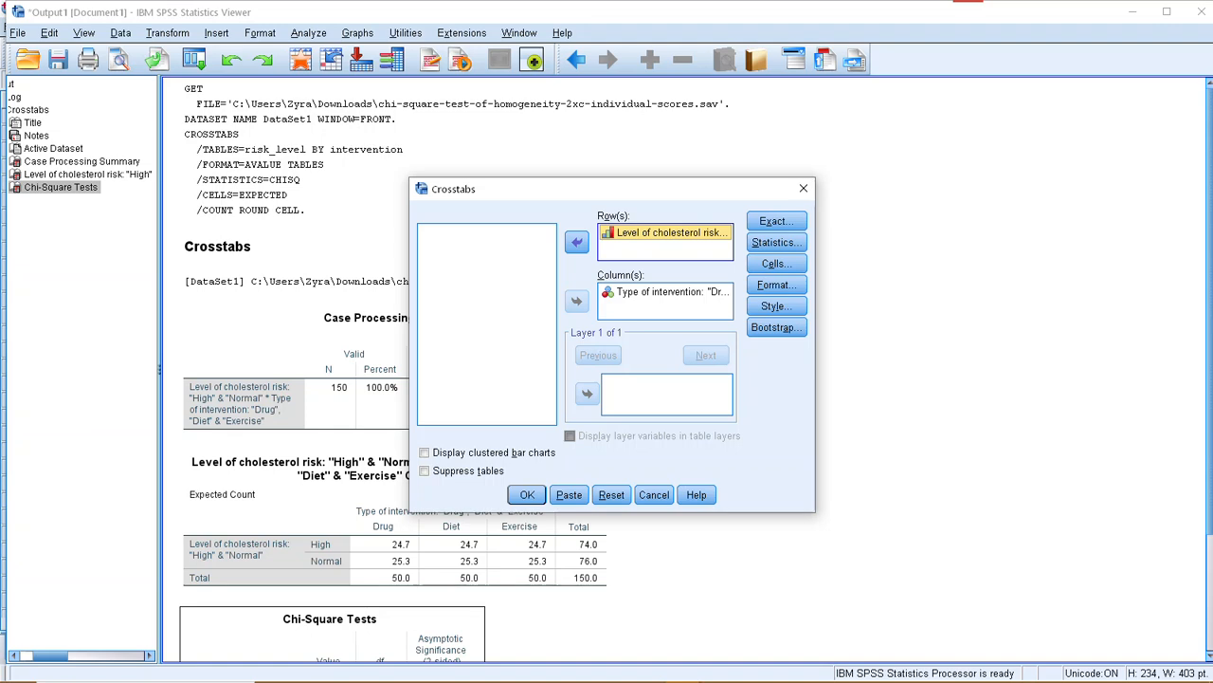
pyautogui.click(671, 292)
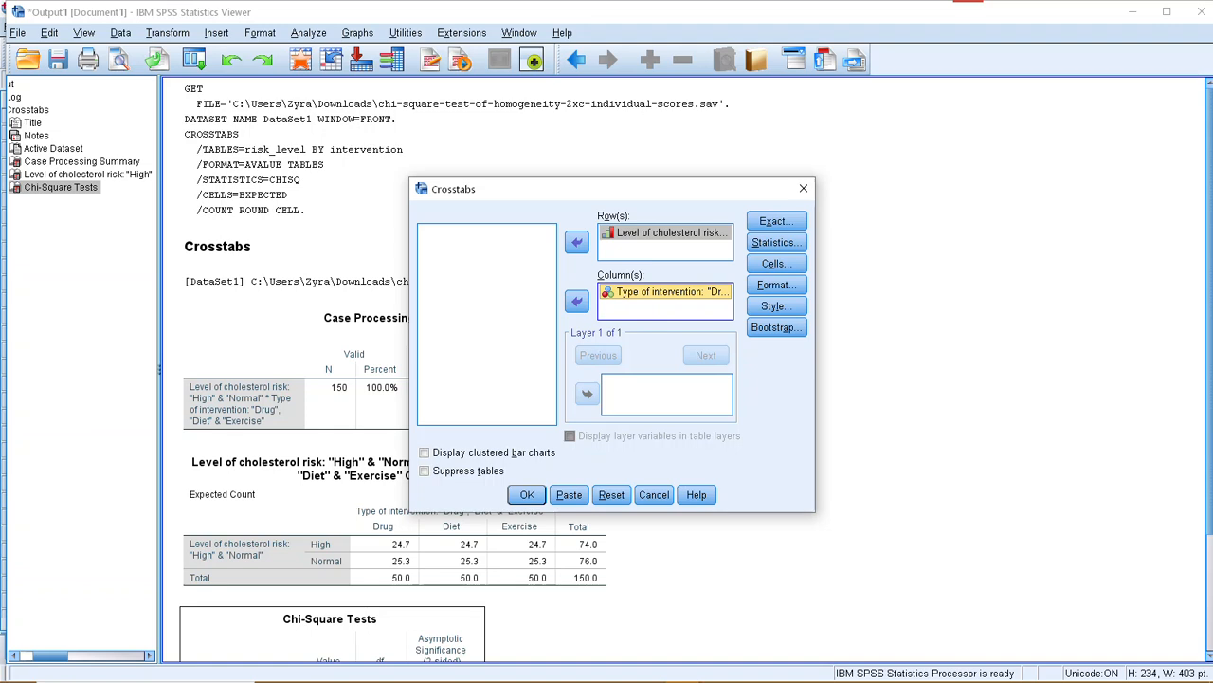
pyautogui.click(777, 241)
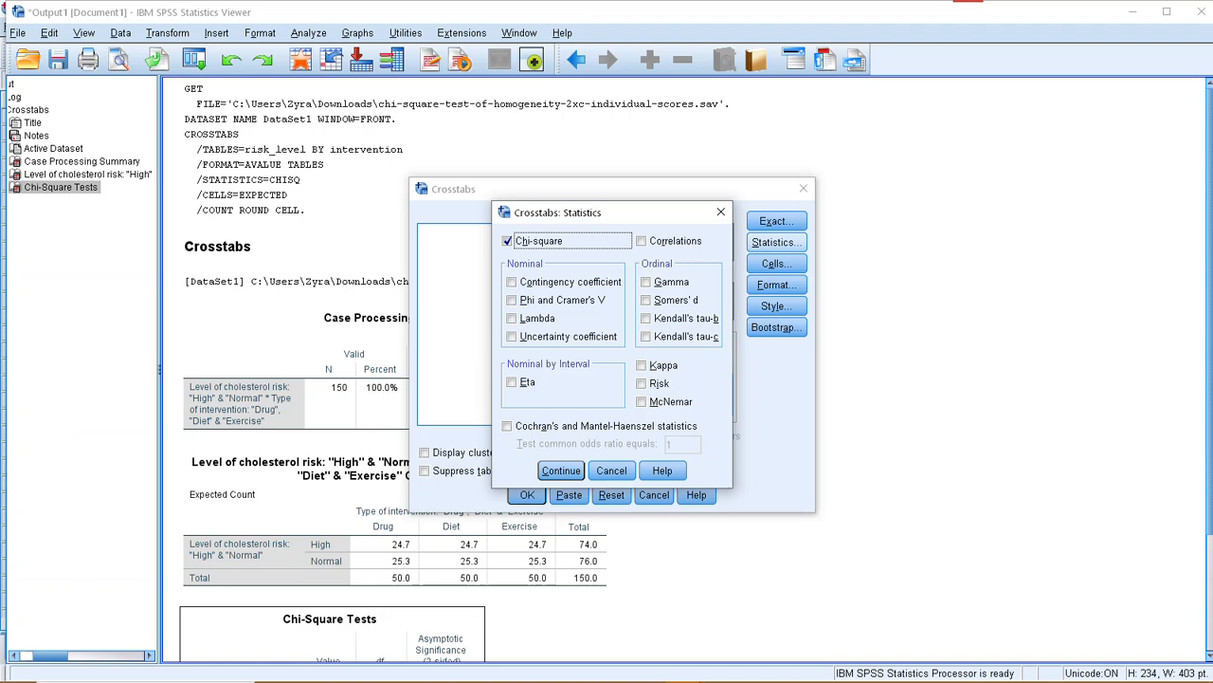
pyautogui.click(561, 470)
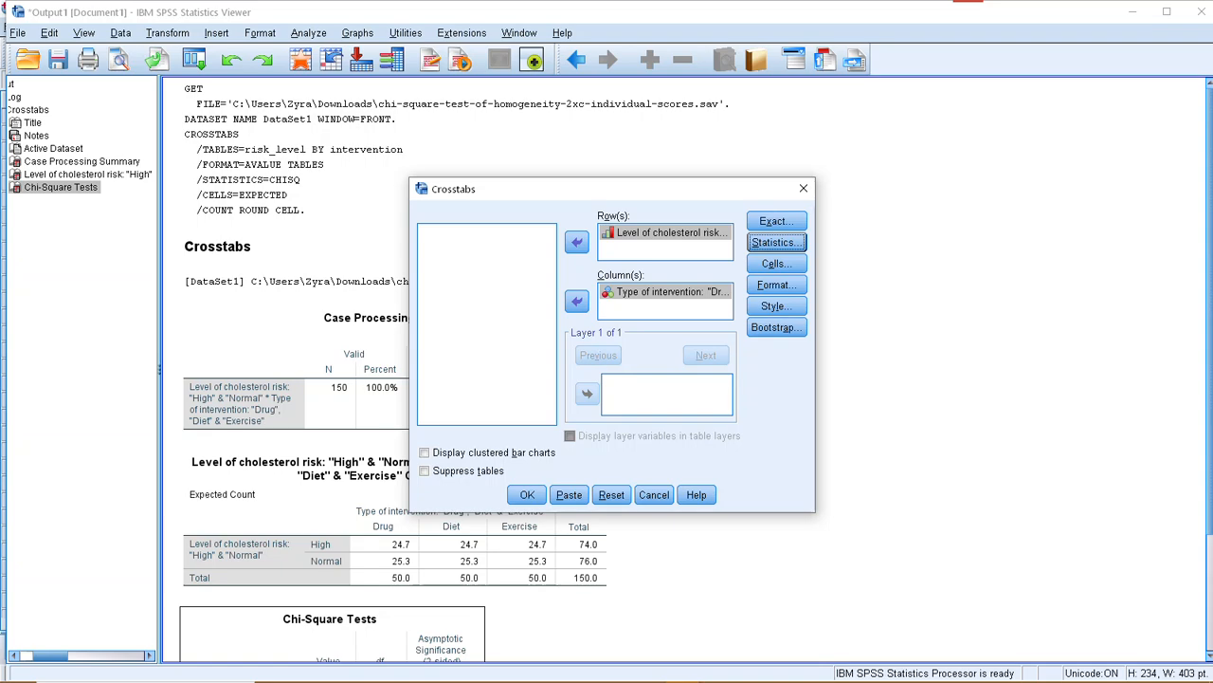
# Step: Replace expected with observed counts, add column percentages and column proportion comparisons with Bonferroni-adjusted p-values, and run Crosstabs
pyautogui.click(775, 264)
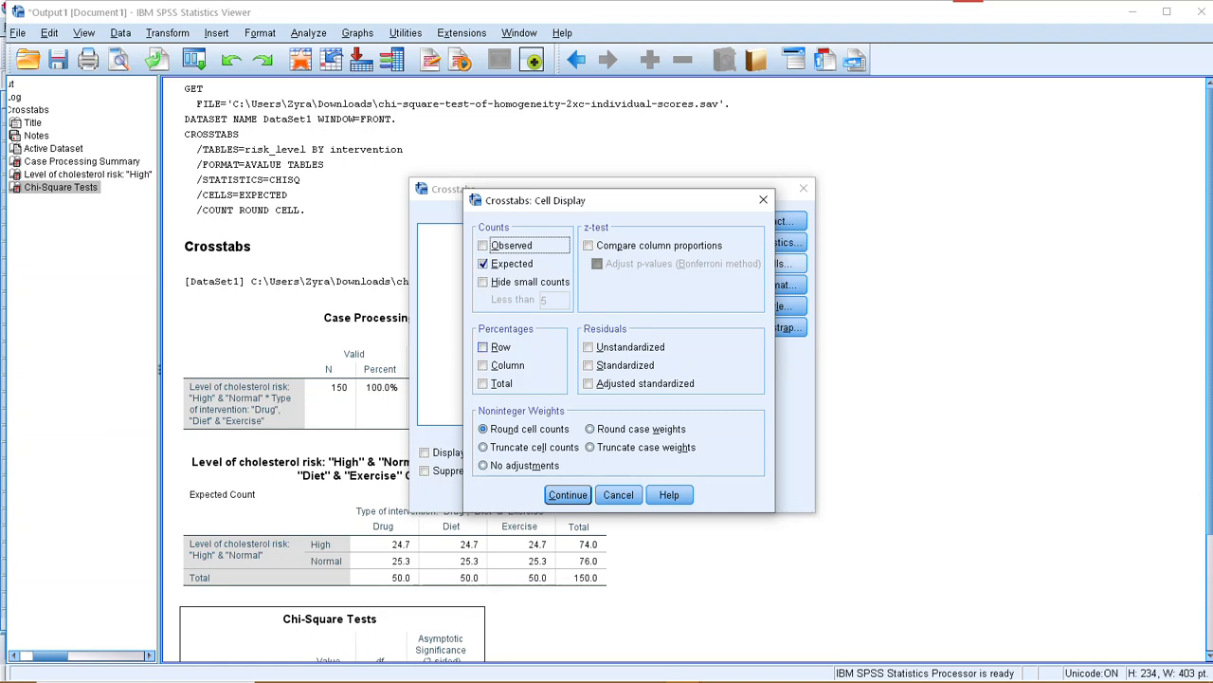
pyautogui.click(483, 264)
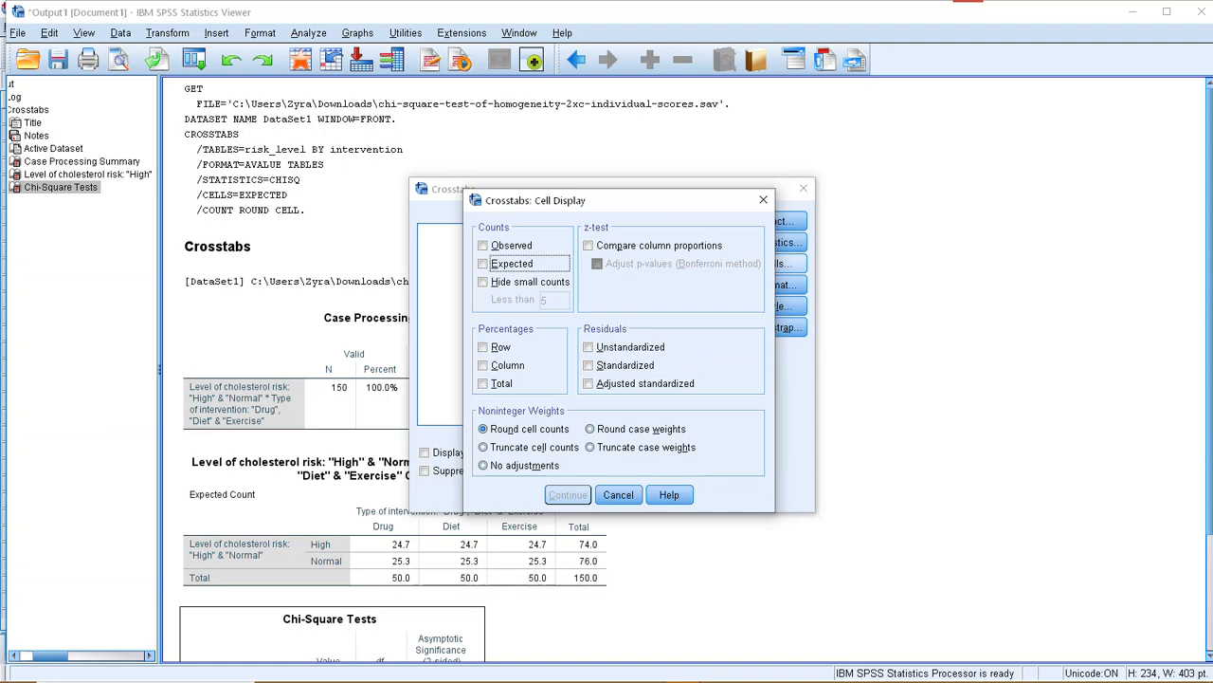
pyautogui.click(483, 244)
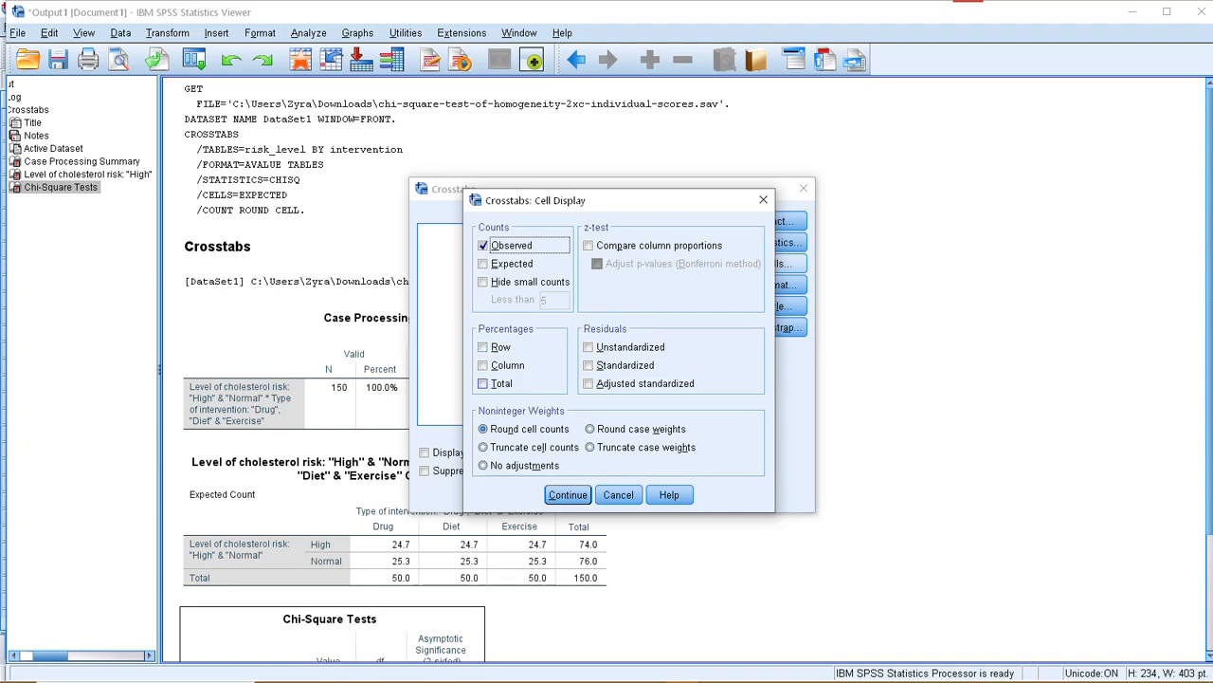
pyautogui.click(483, 365)
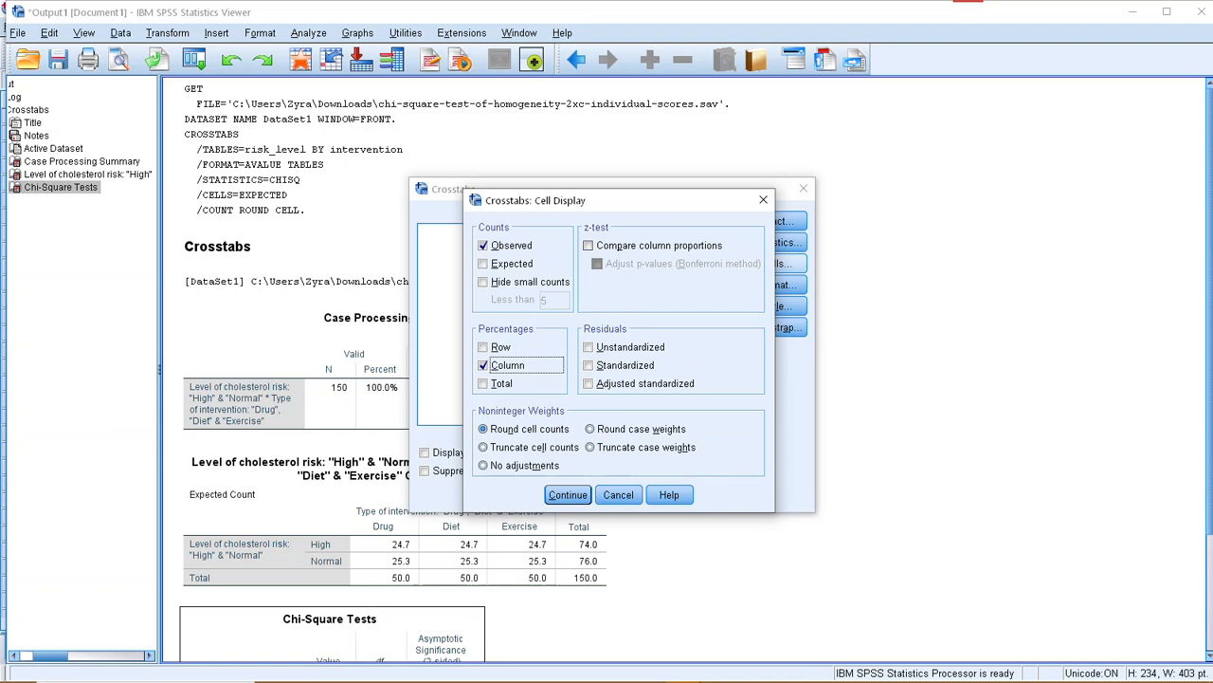
pyautogui.click(589, 245)
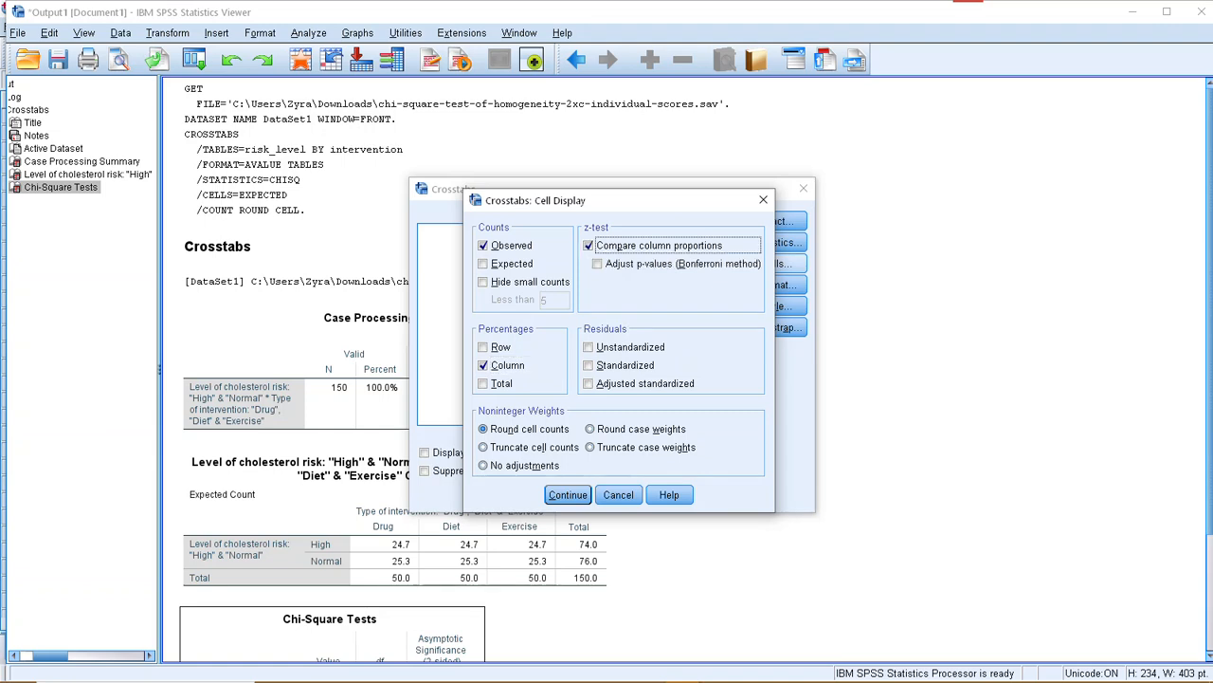
pyautogui.click(597, 264)
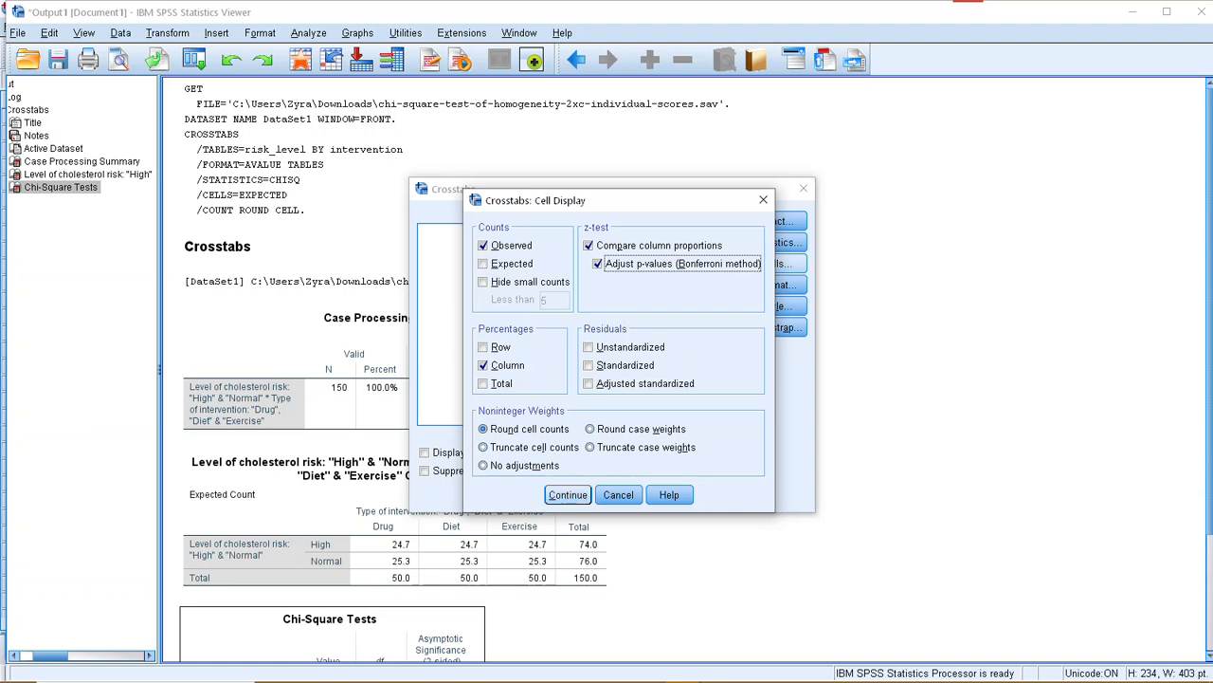
pyautogui.press('Return')
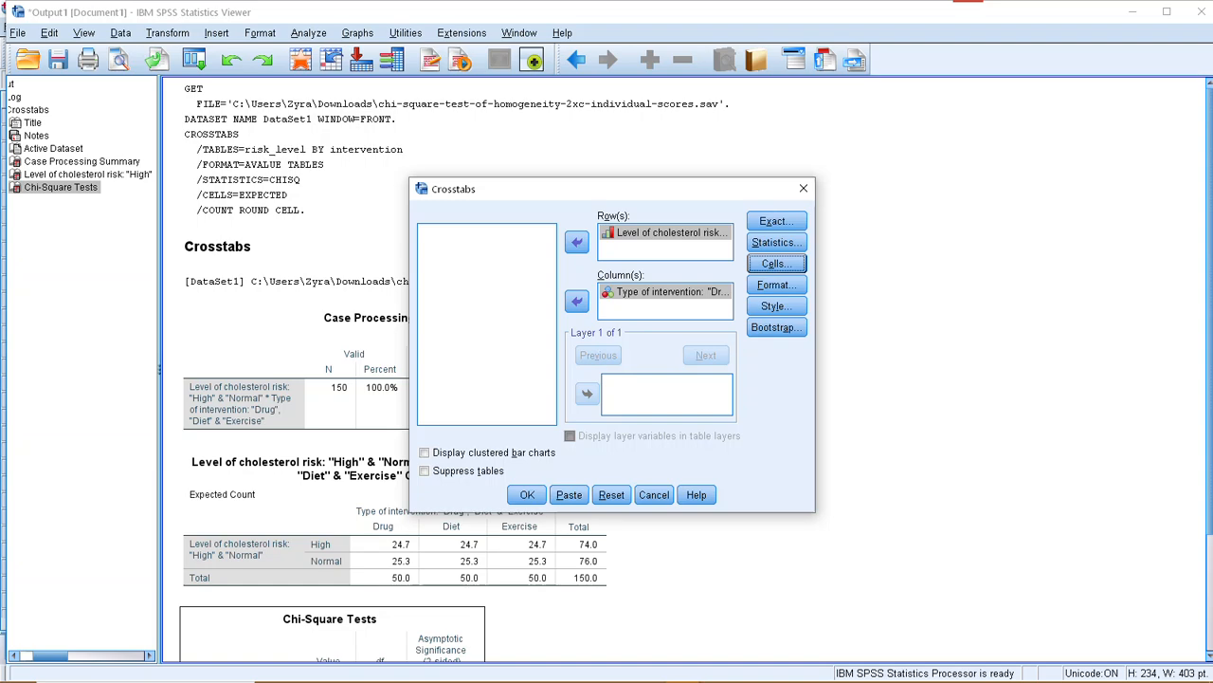
pyautogui.press('Return')
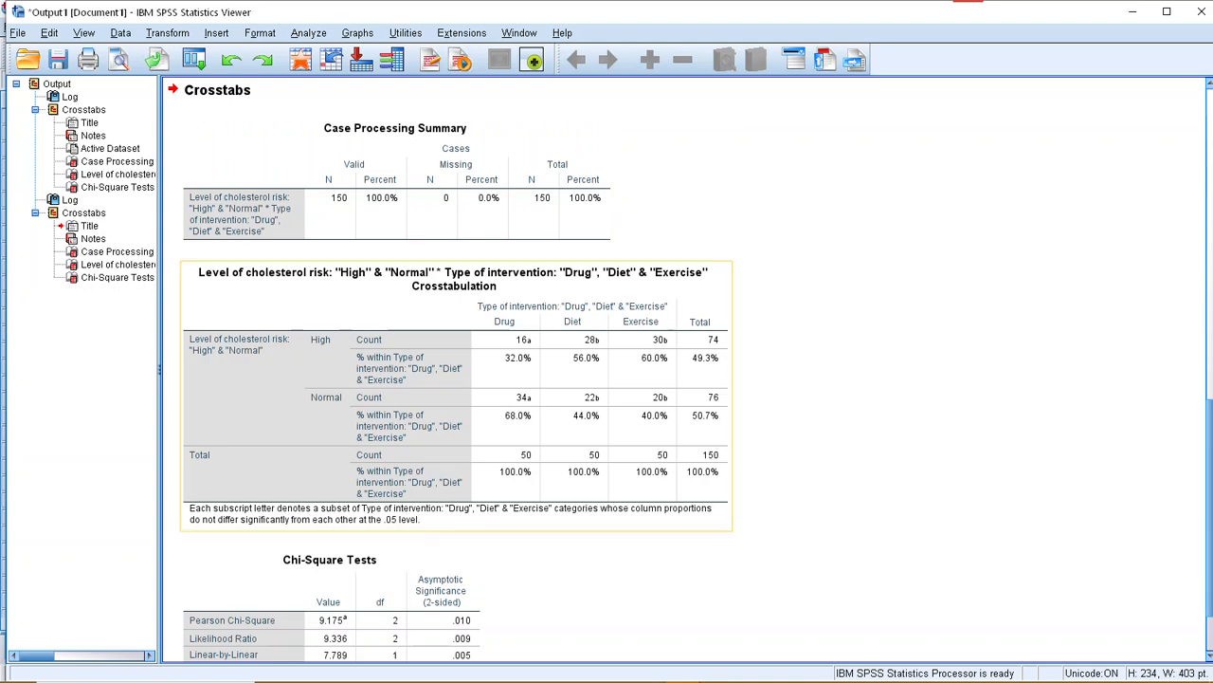
# Step: Examine the second run's case summary, crosstabulation and Chi-Square Tests tables, and return to the first run's Case Processing Summary
pyautogui.click(399, 190)
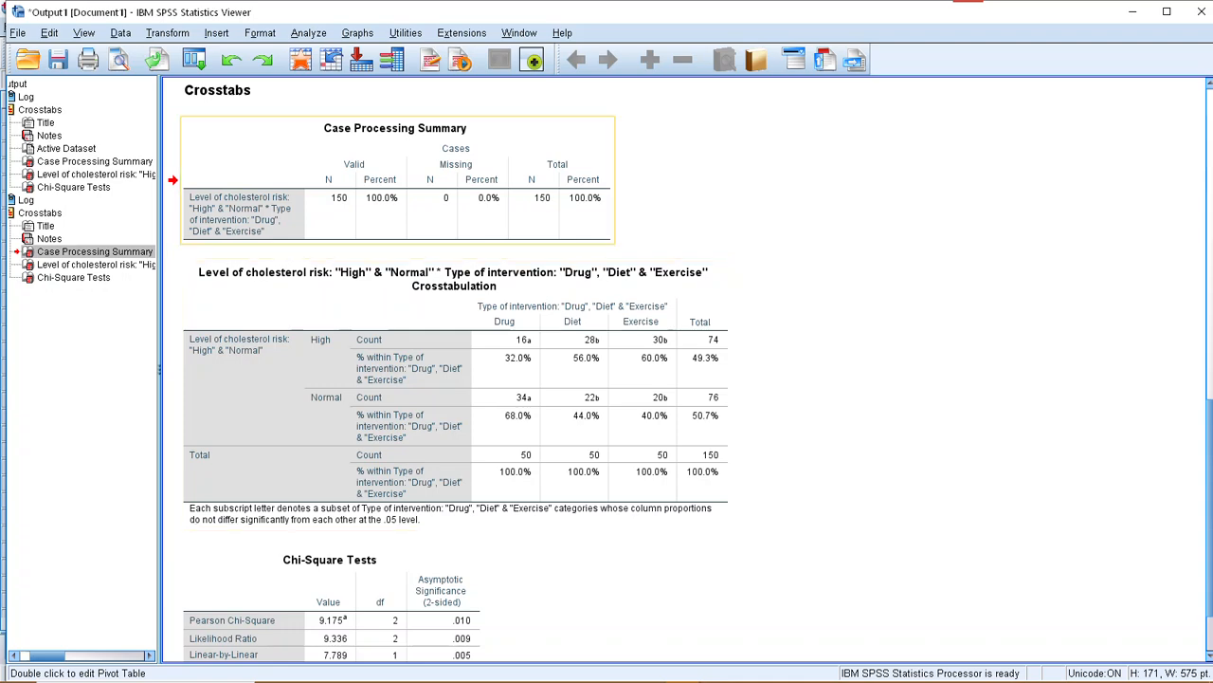
pyautogui.press('Down')
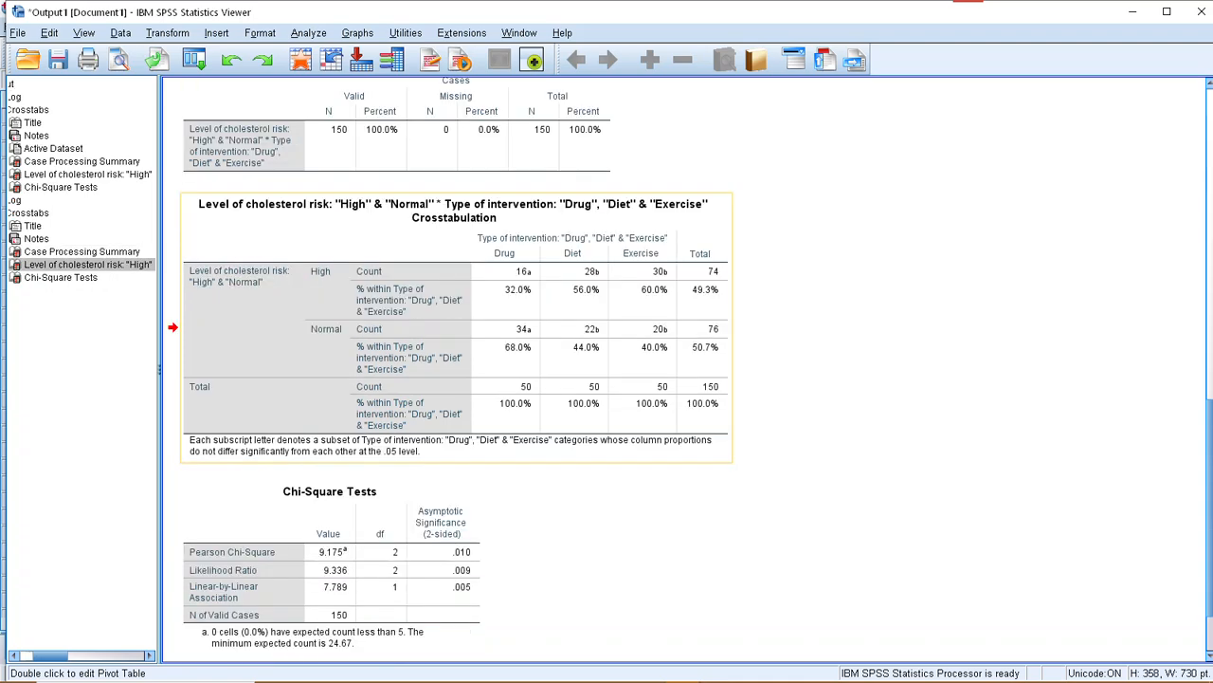
pyautogui.press('Down')
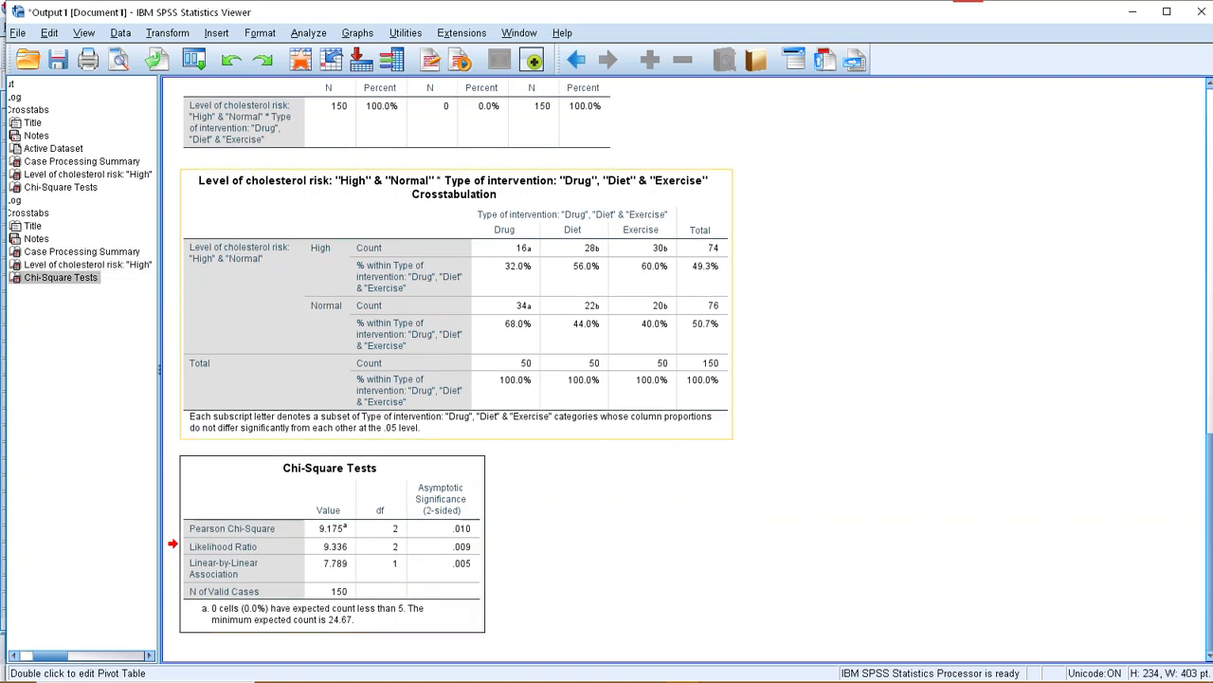
pyautogui.scroll(3, 398, 285)
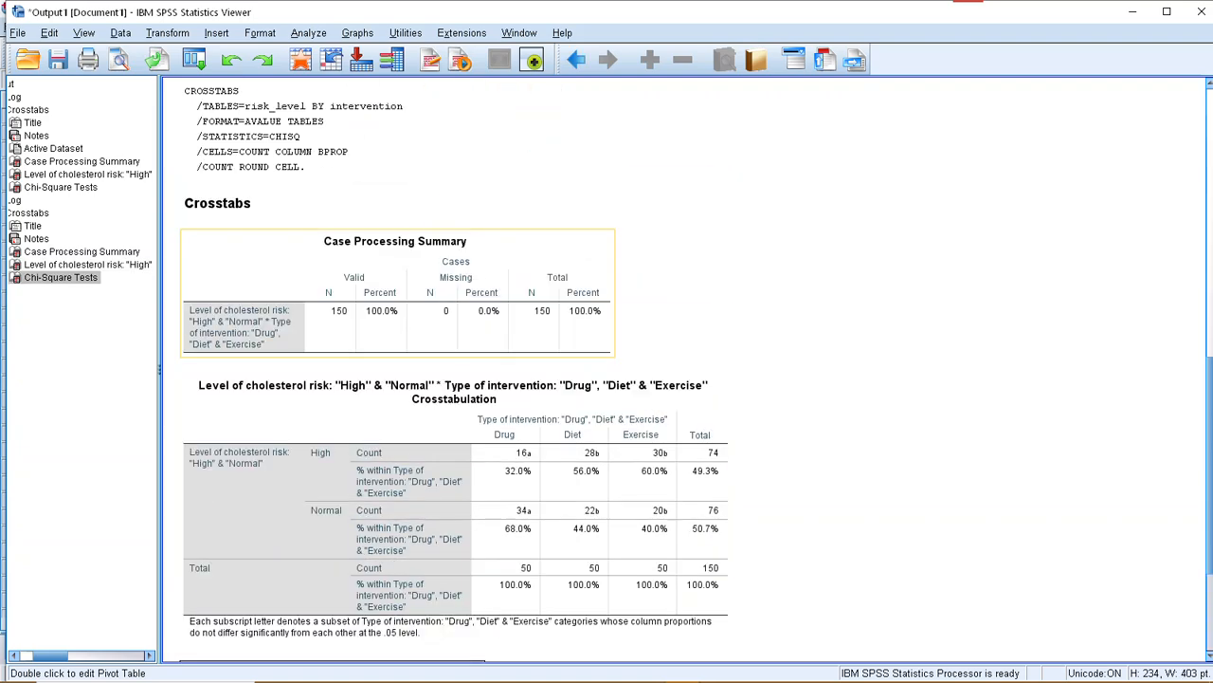
pyautogui.scroll(-4, 455, 379)
pyautogui.scroll(4, 455, 380)
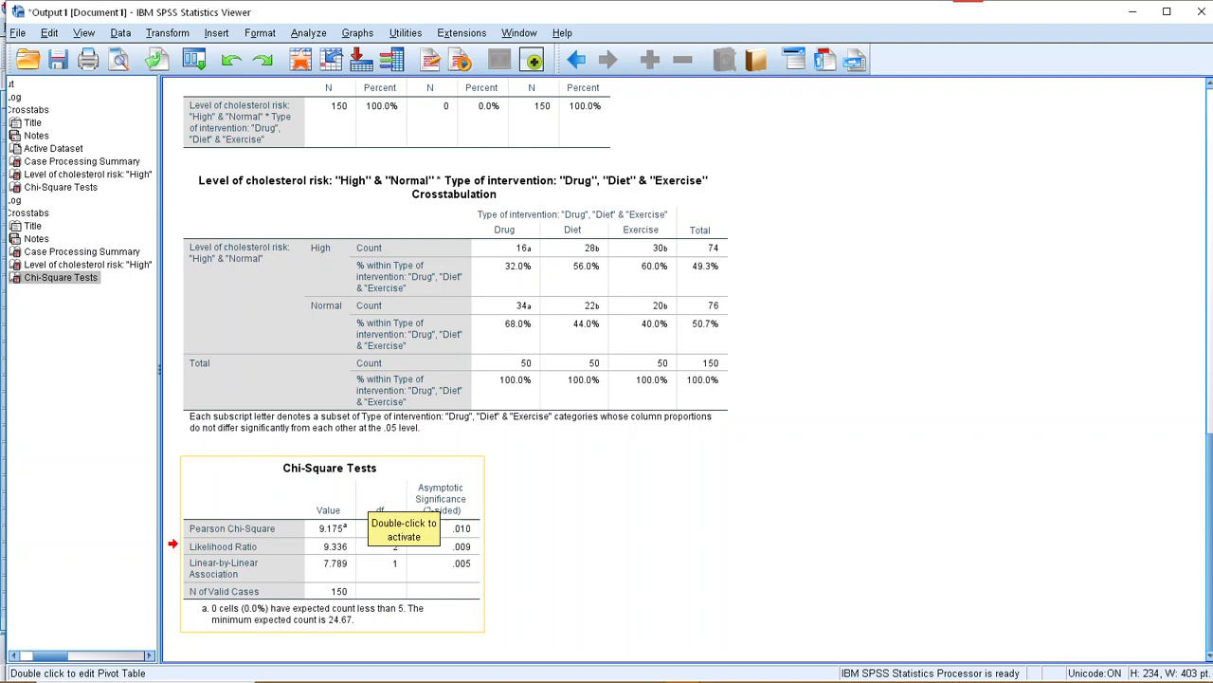
pyautogui.scroll(10, 408, 517)
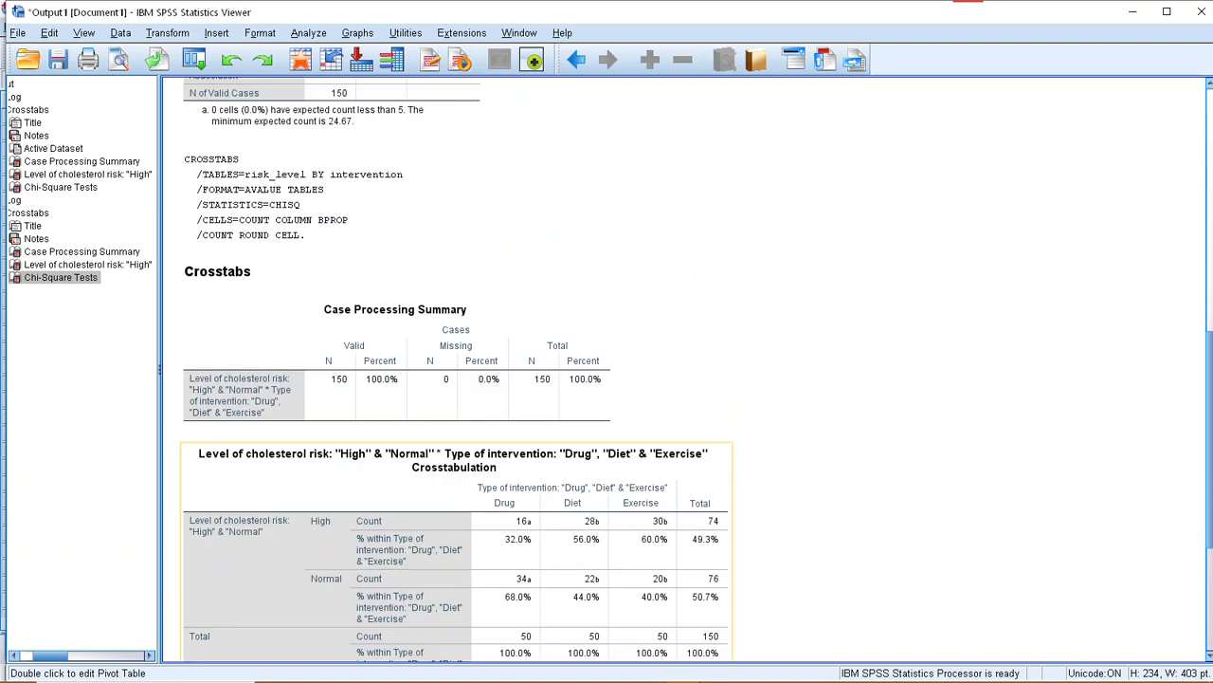
pyautogui.scroll(5, 436, 512)
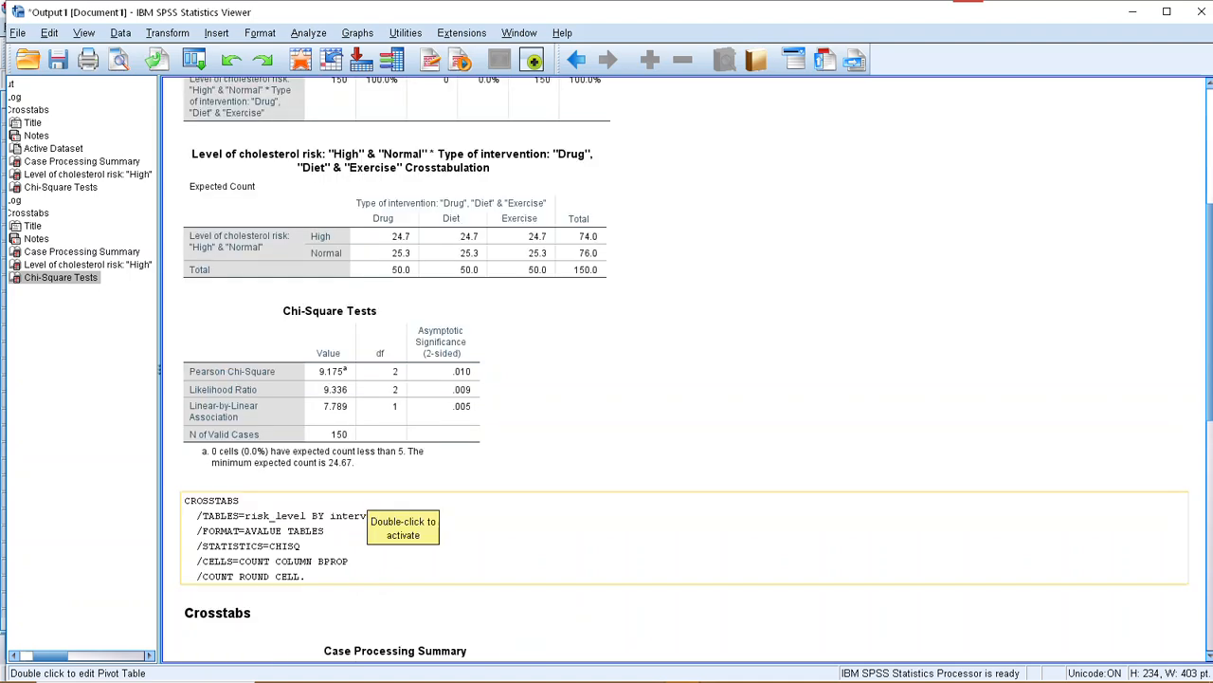
pyautogui.scroll(2, 398, 511)
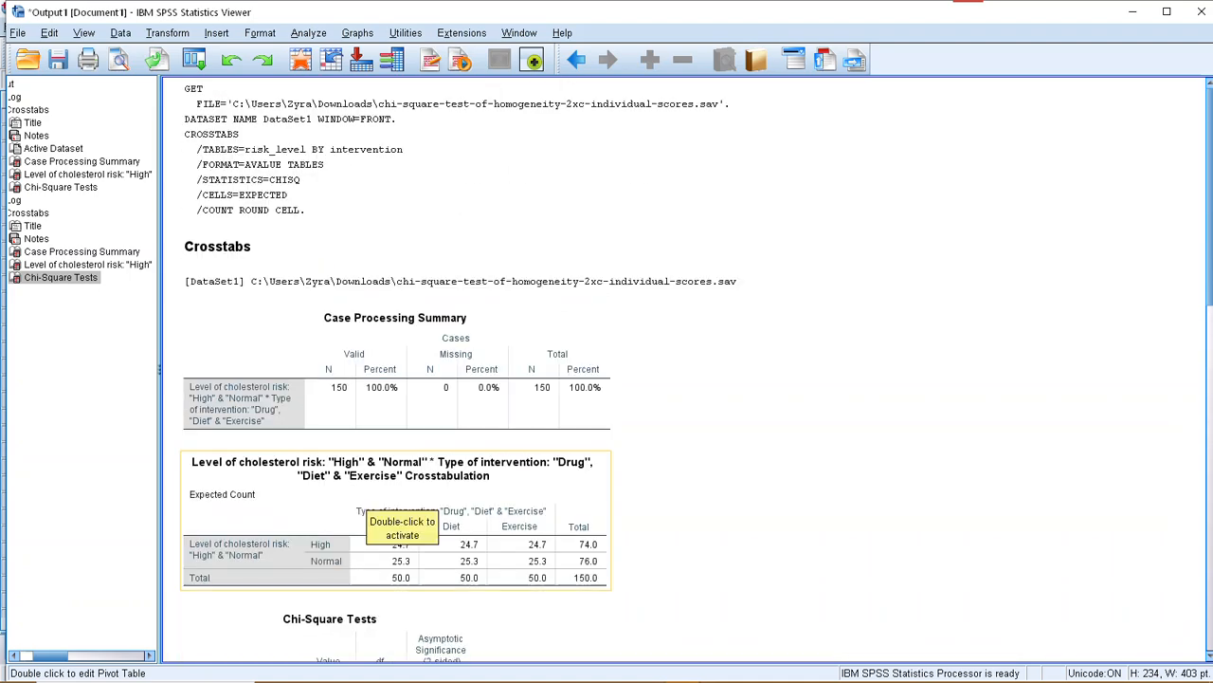
pyautogui.click(398, 417)
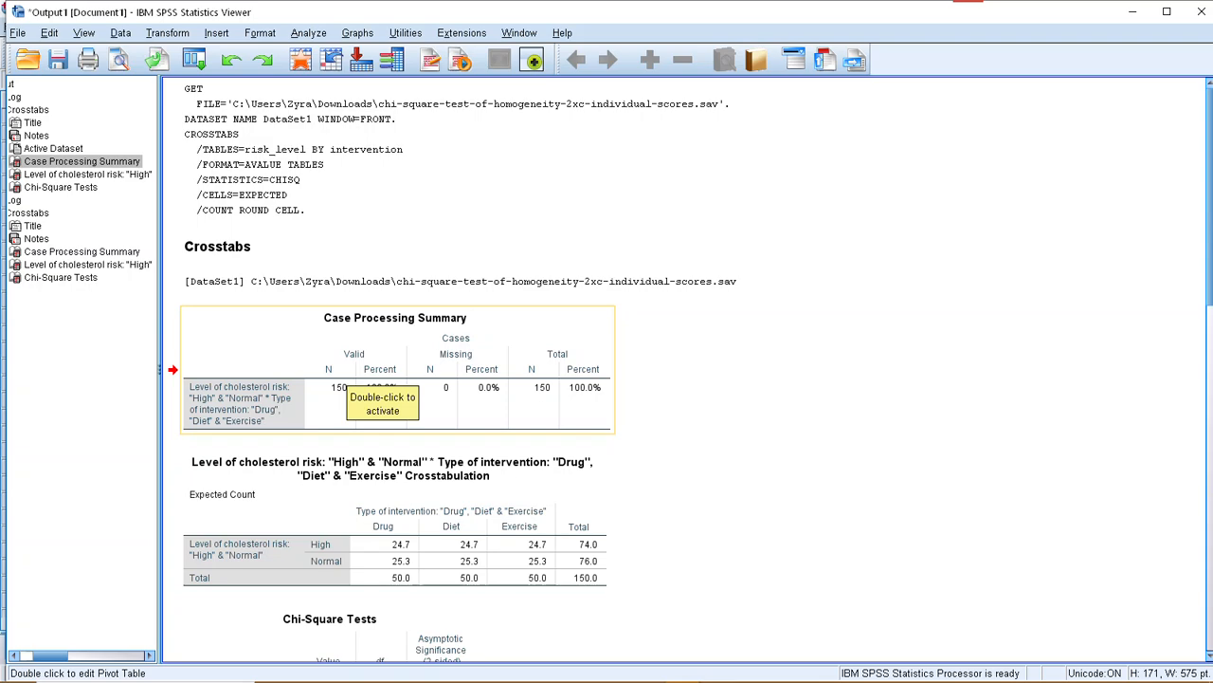
# Step: Compare the first run's expected counts and Chi-Square Tests table with the second run's crosstabulation of observed counts and column percentages
pyautogui.scroll(-2, 380, 389)
pyautogui.scroll(-6, 379, 389)
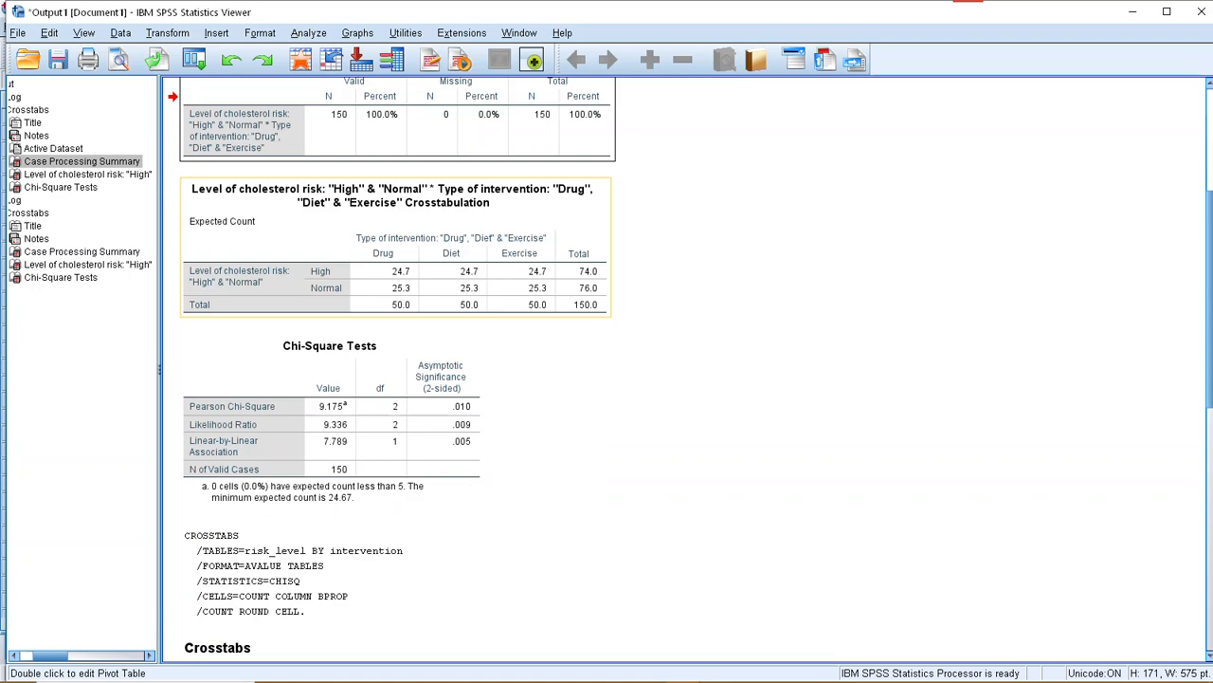
pyautogui.scroll(-12, 380, 389)
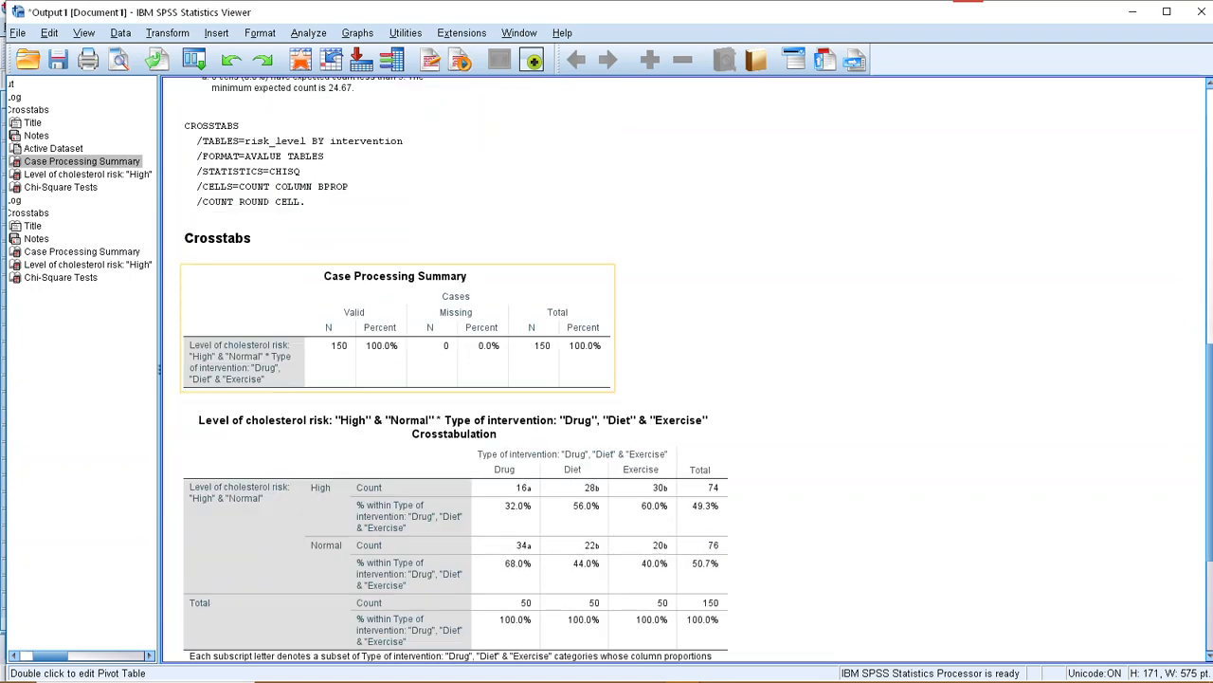
pyautogui.scroll(-4, 380, 389)
pyautogui.scroll(-3, 379, 398)
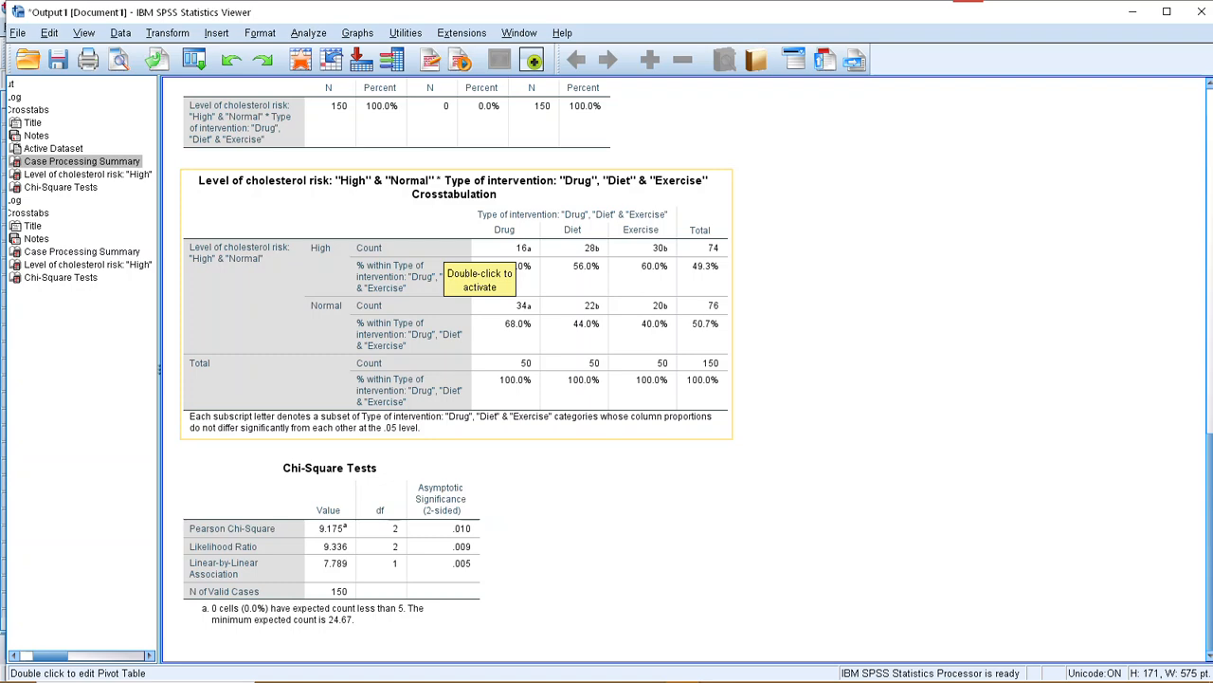
pyautogui.scroll(2, 470, 266)
pyautogui.scroll(10, 470, 265)
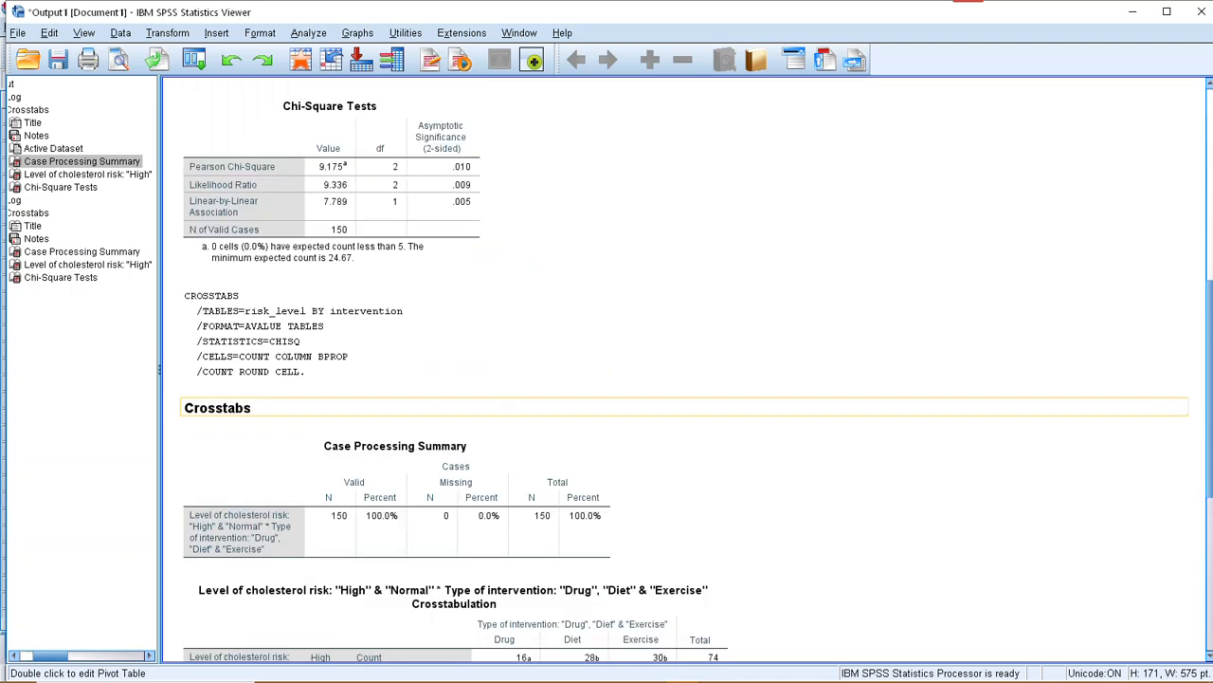
pyautogui.scroll(4, 237, 360)
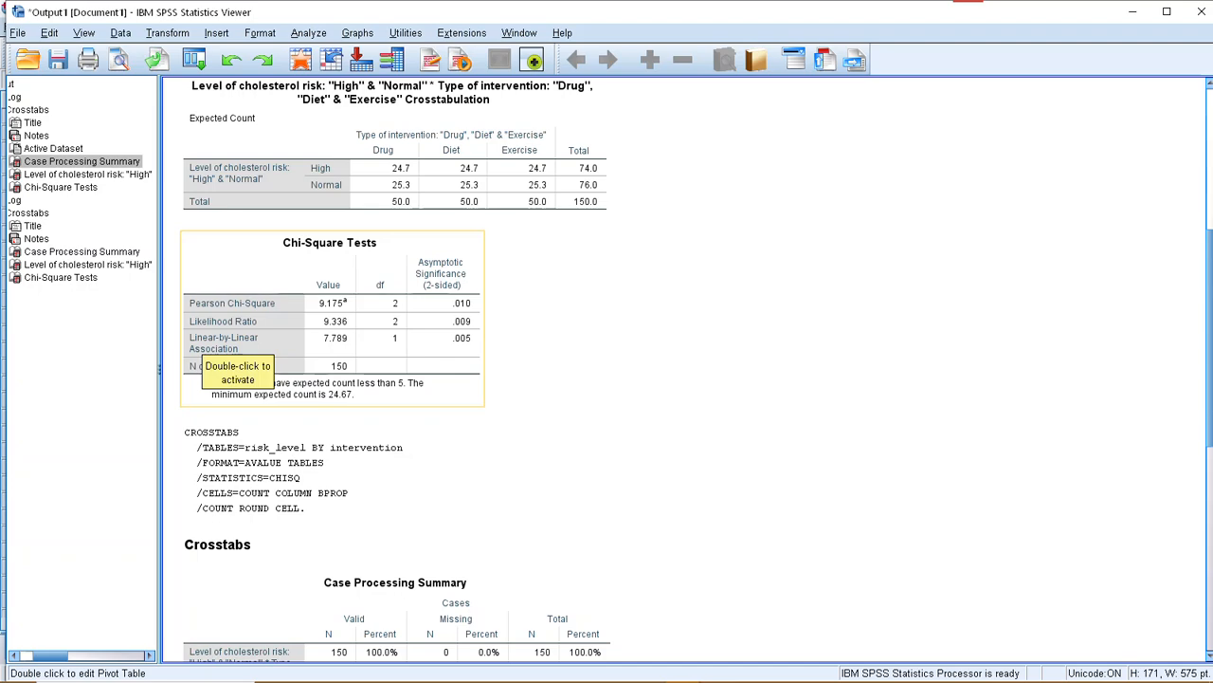
pyautogui.scroll(-16, 233, 355)
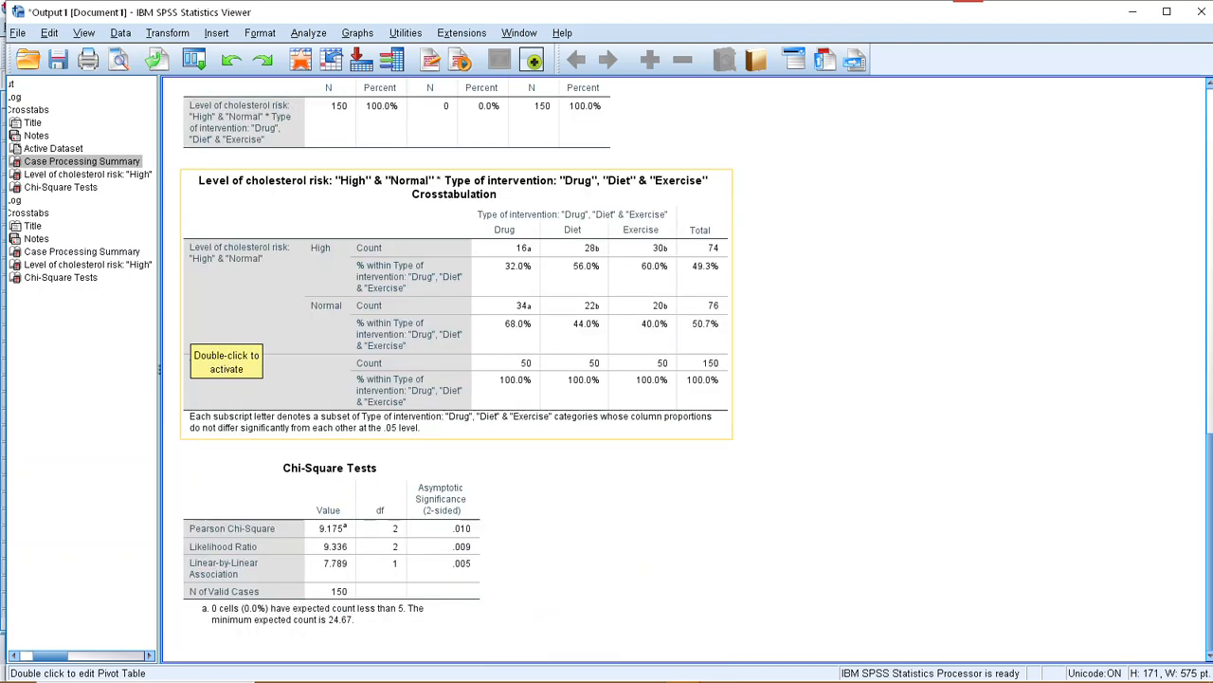
# Step: Examine the column percentages, subscript letters and footnote in the second run's crosstabulation alongside its Chi-Square Tests table
pyautogui.click(370, 429)
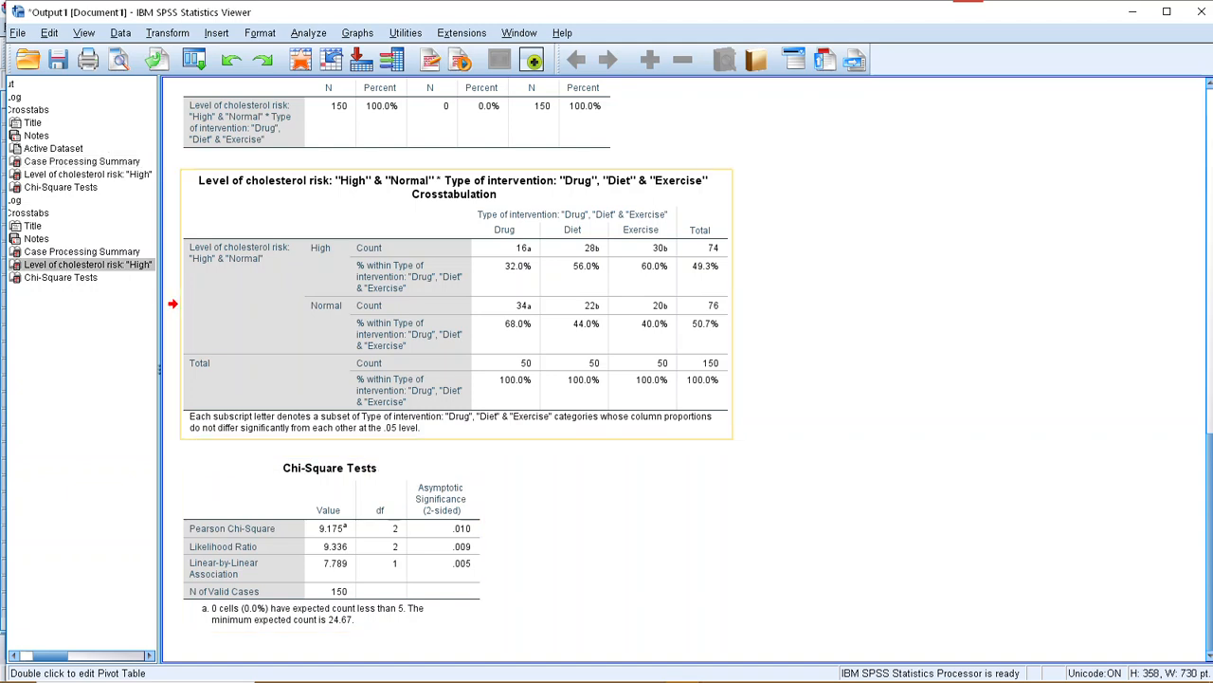
pyautogui.scroll(8, 559, 284)
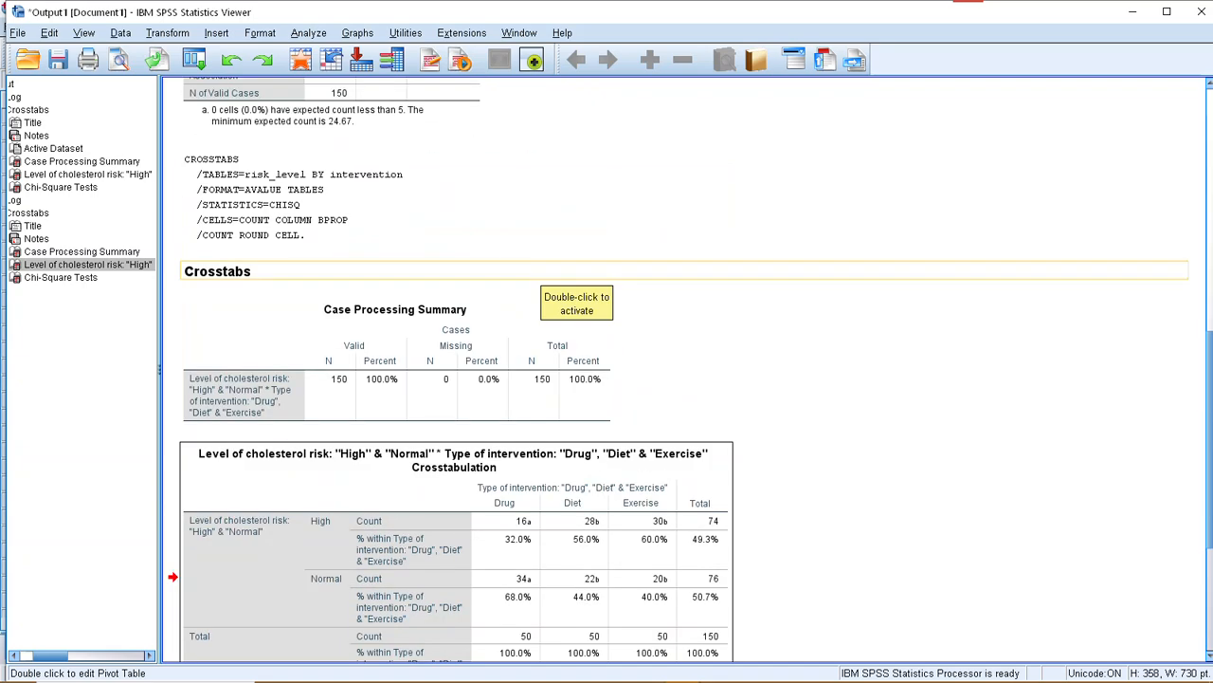
pyautogui.scroll(-2, 474, 313)
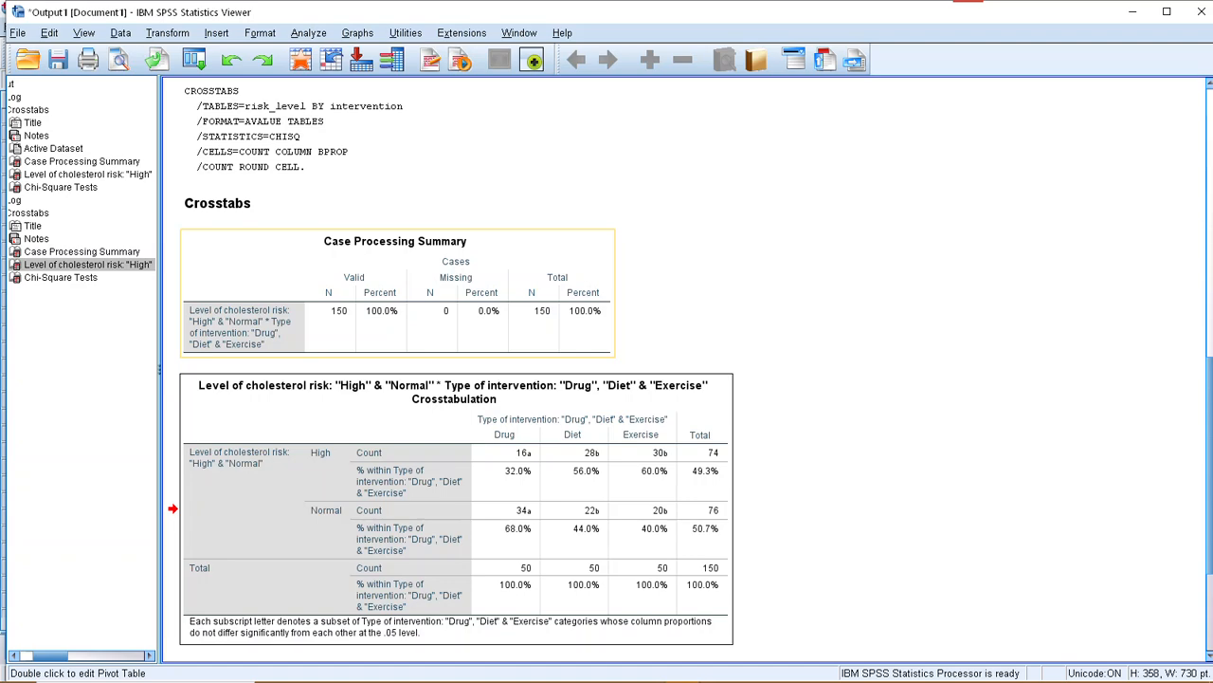
pyautogui.scroll(-3, 398, 303)
pyautogui.click(332, 543)
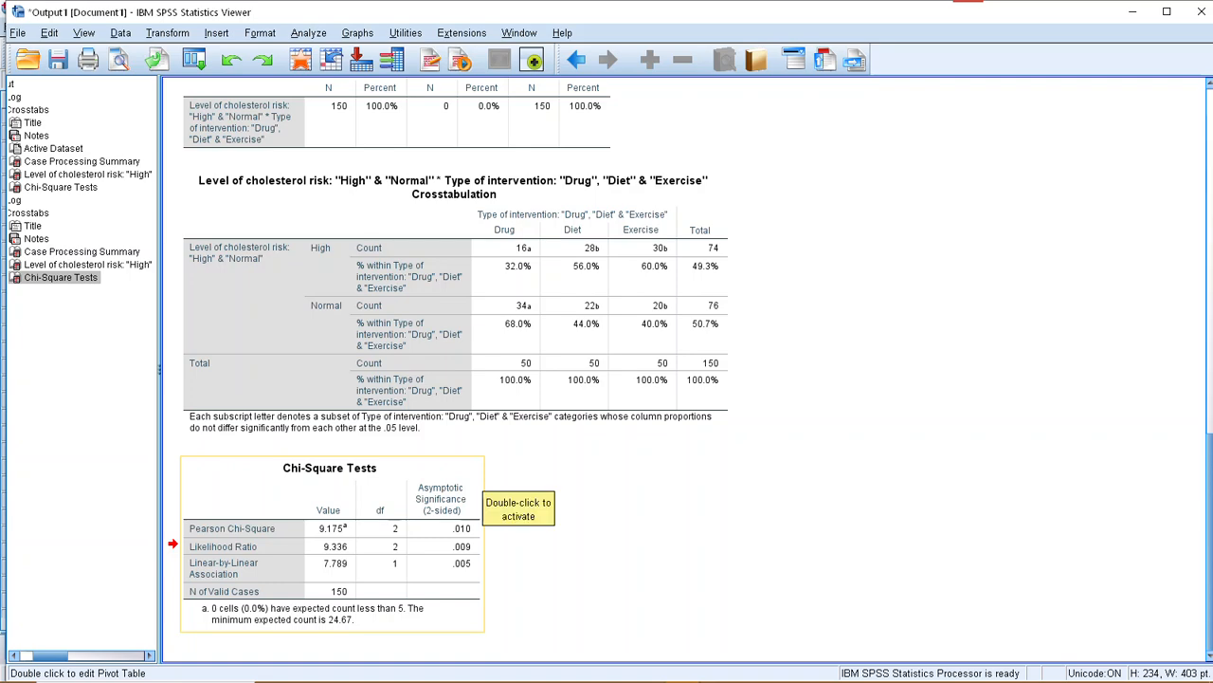
pyautogui.scroll(1, 482, 474)
pyautogui.click(481, 474)
pyautogui.scroll(3, 481, 474)
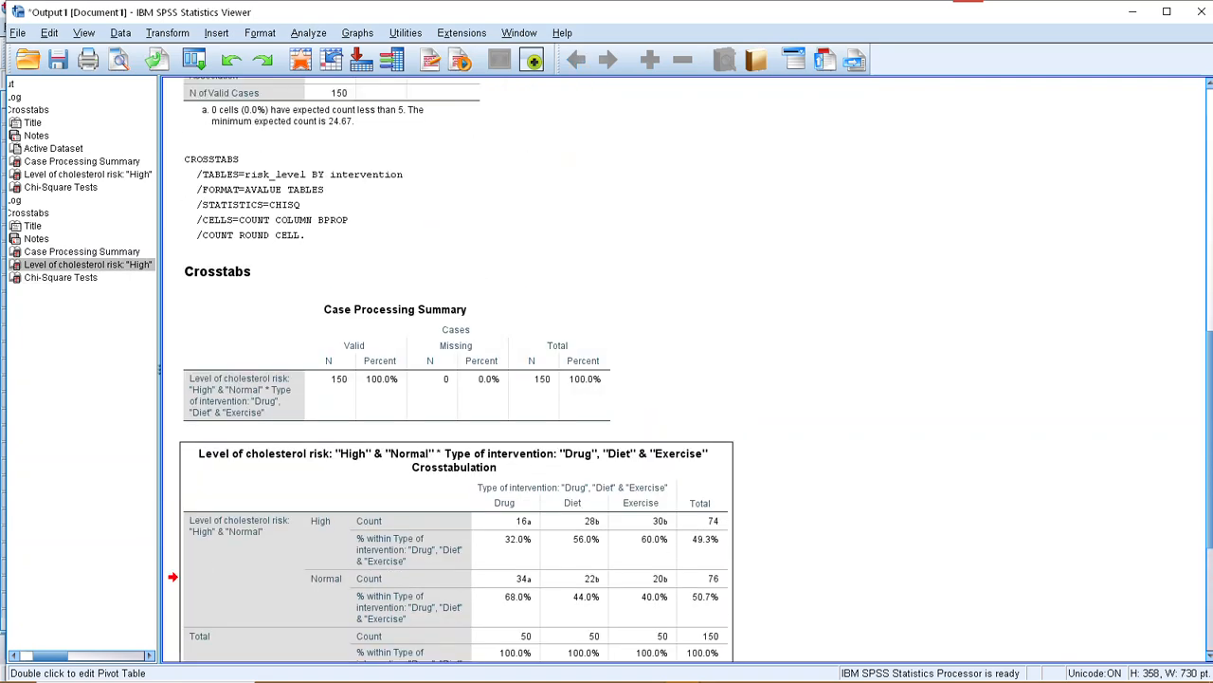
pyautogui.scroll(4, 474, 379)
pyautogui.scroll(-4, 474, 379)
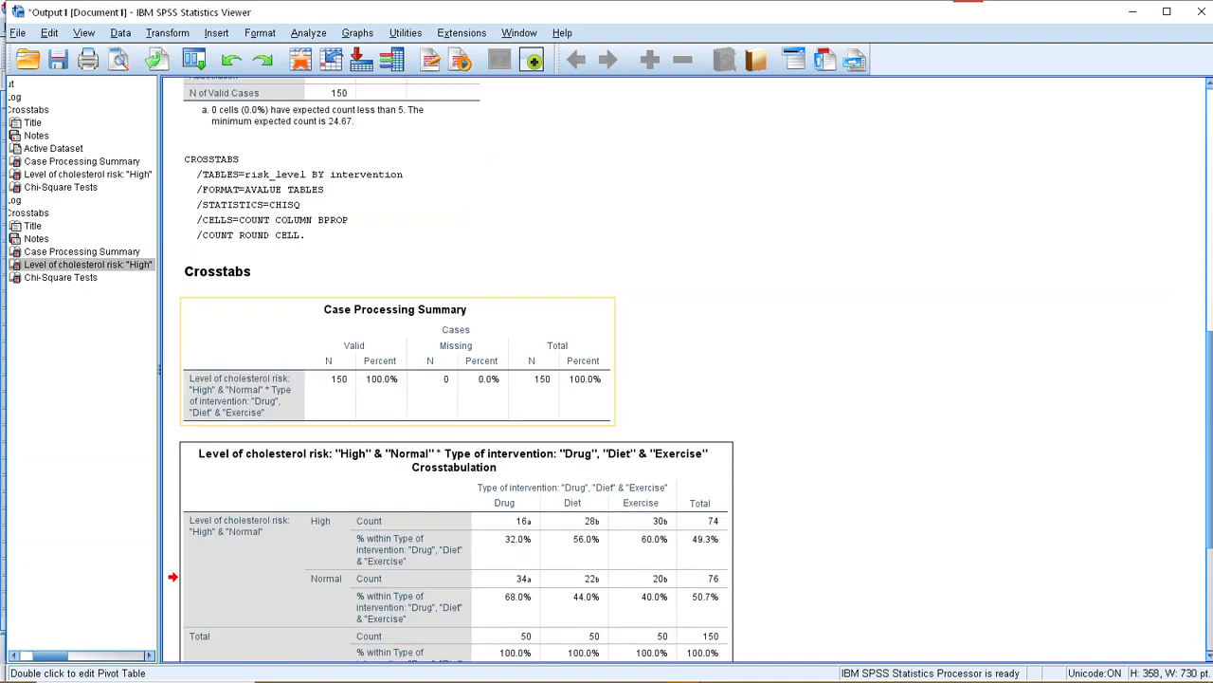
pyautogui.scroll(-2, 398, 379)
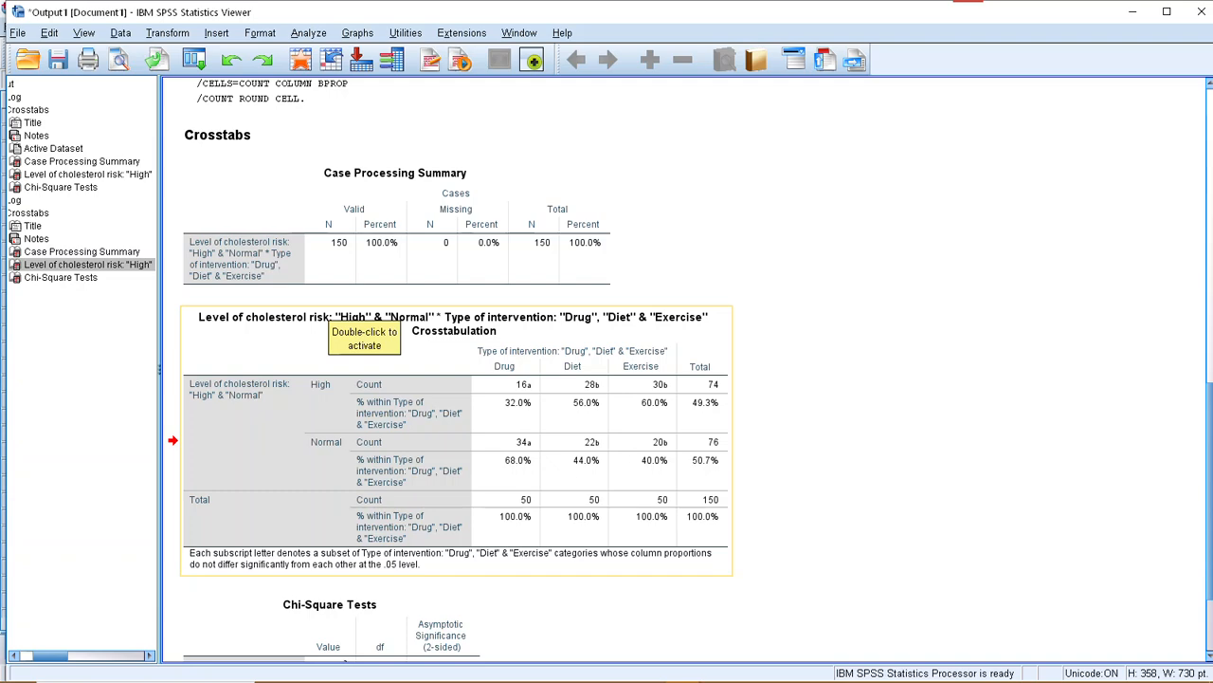
# Step: Return to the beginning of the output and start closing the Output1 viewer window
pyautogui.scroll(12, 365, 323)
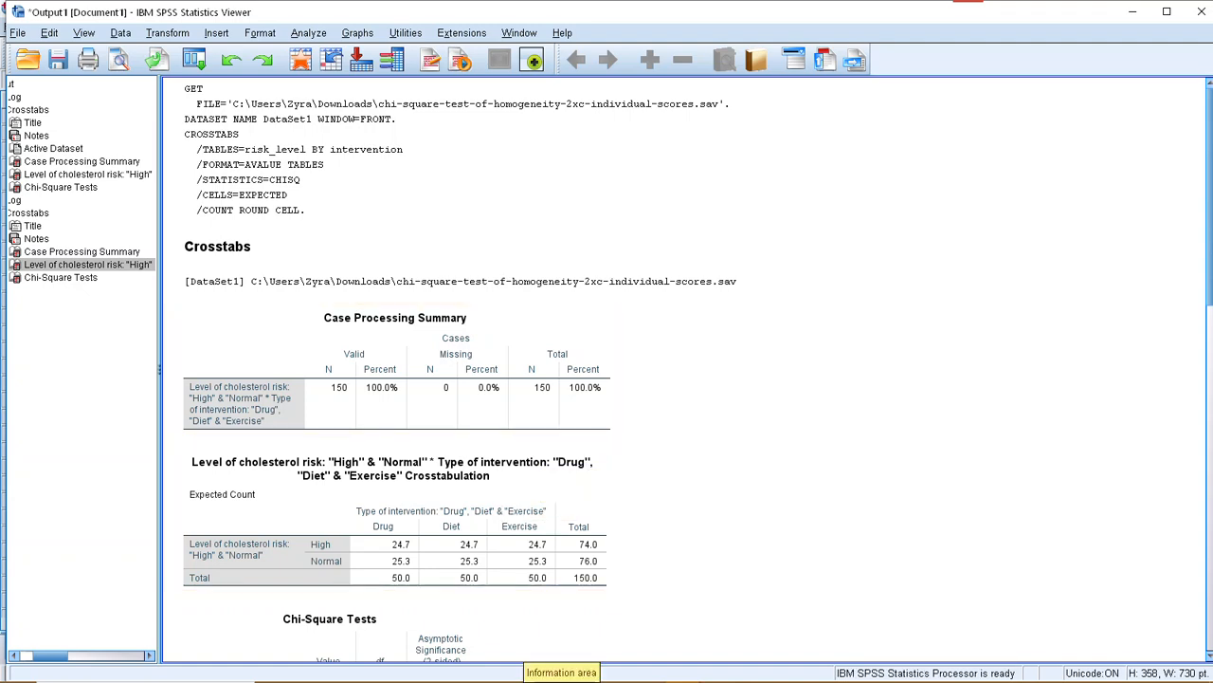
pyautogui.click(1192, 11)
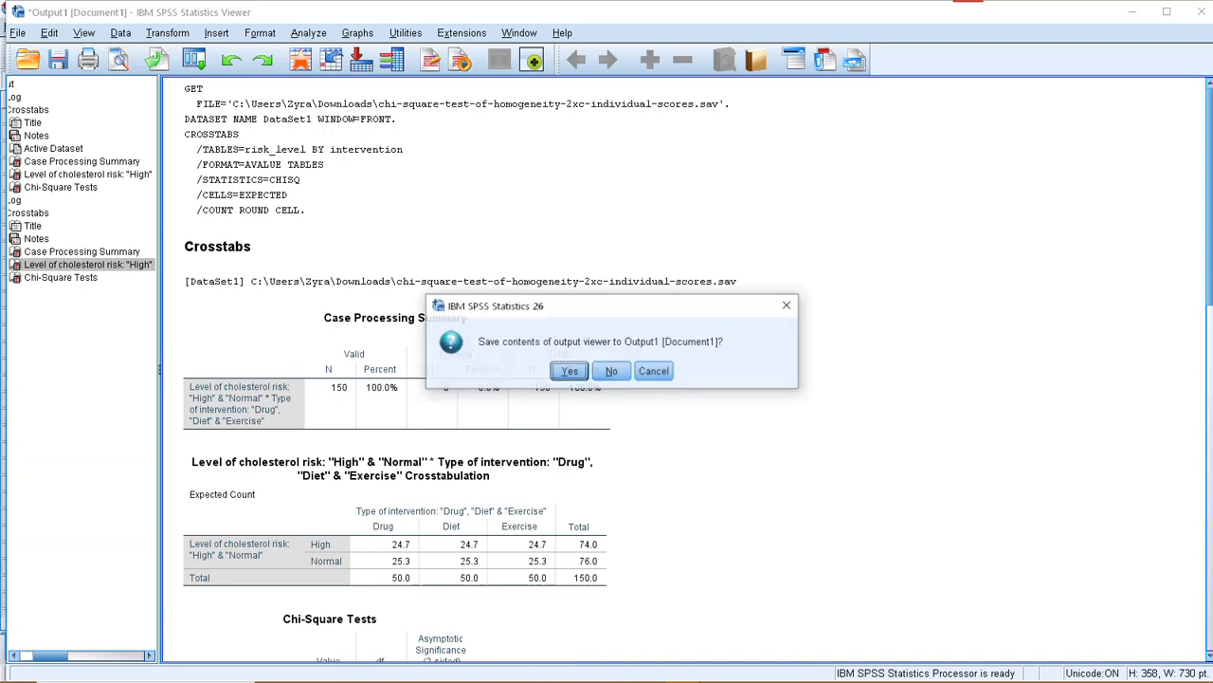